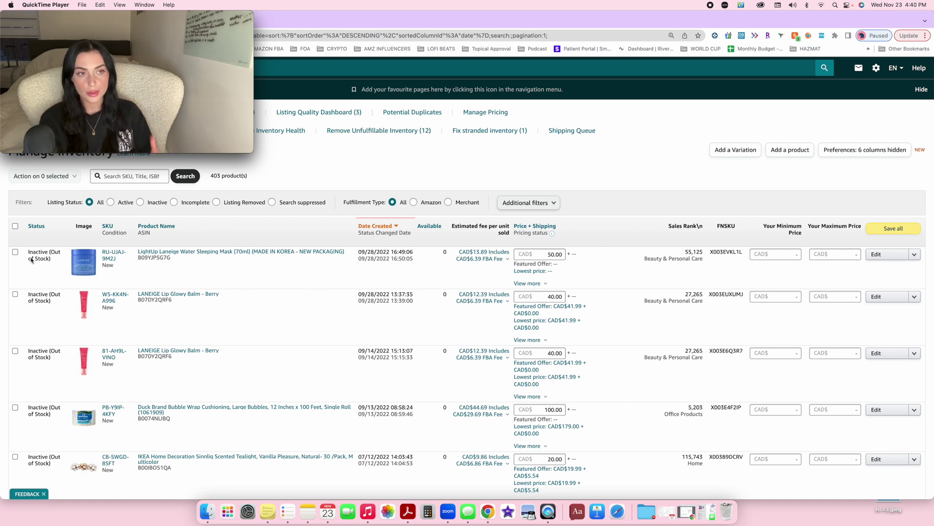
# Select the first five out-of-stock listings in the inventory and start Send/replenish inventory for them, agreeing to continue.
pyautogui.click(16, 253)
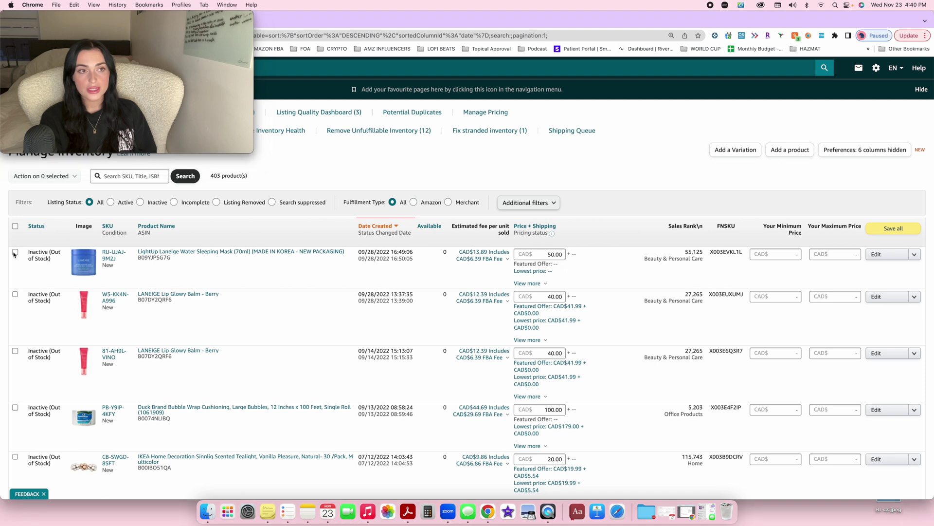
pyautogui.click(16, 252)
pyautogui.click(15, 294)
pyautogui.click(15, 351)
pyautogui.click(15, 407)
pyautogui.click(15, 457)
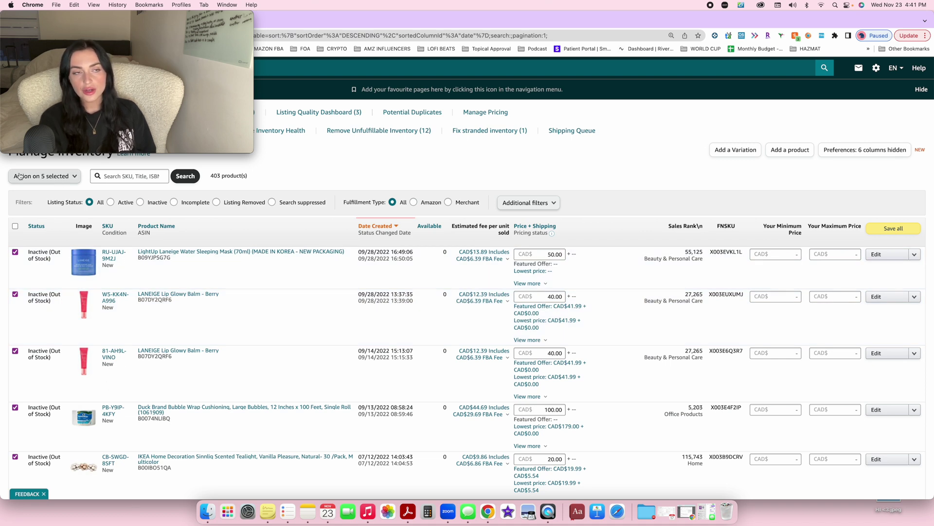
pyautogui.click(74, 177)
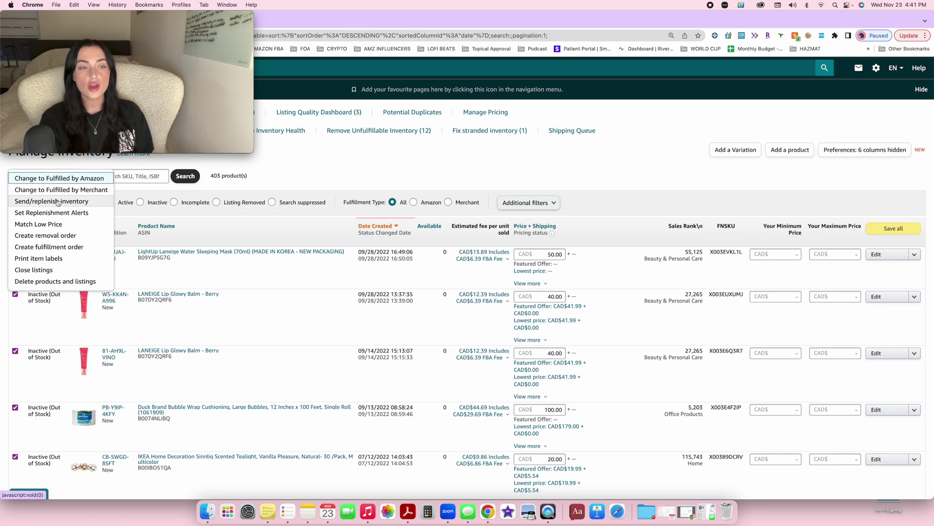
pyautogui.click(57, 201)
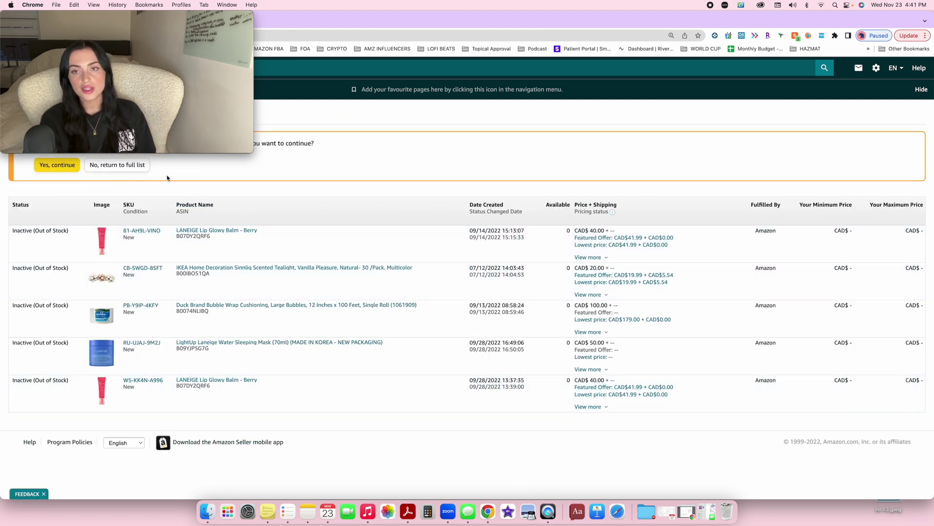
pyautogui.click(51, 168)
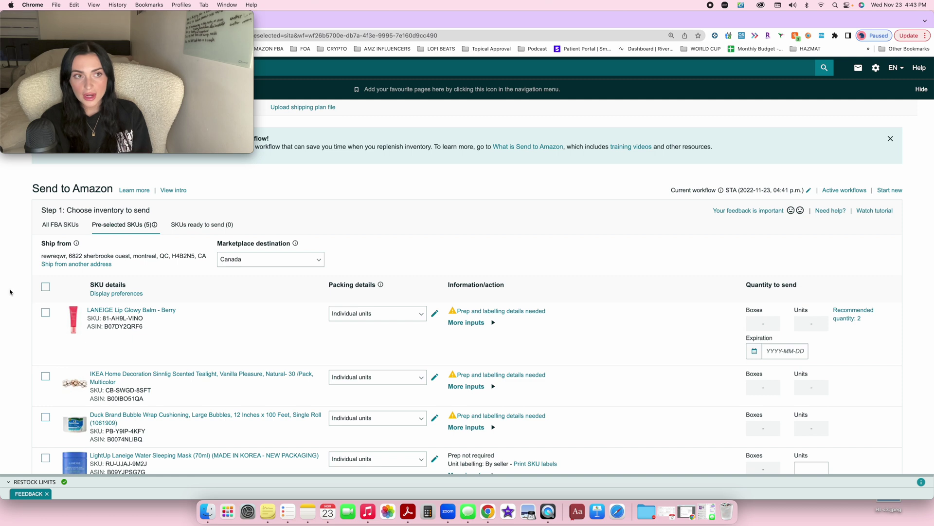
# Examine the ship-from address and the packing details of the pre-selected SKUs.
pyautogui.moveTo(40, 243); pyautogui.dragTo(202, 251)
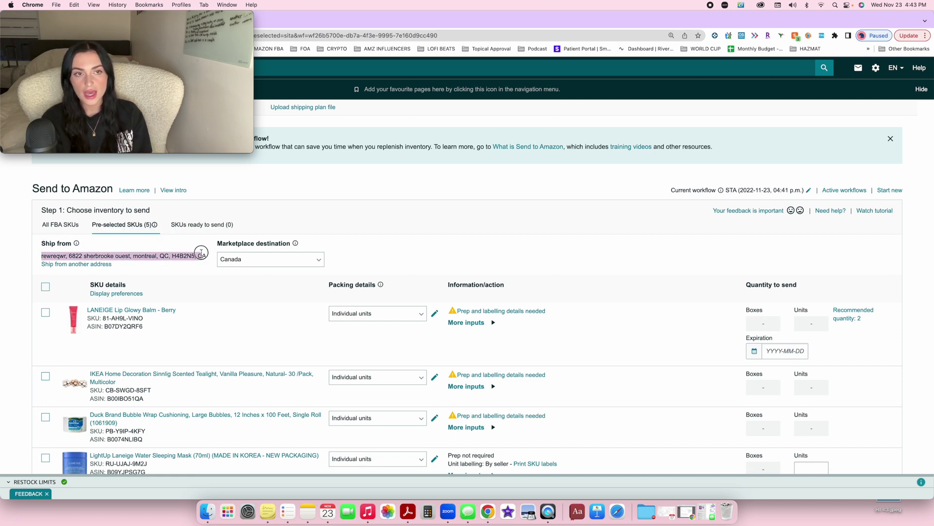
pyautogui.click(150, 251)
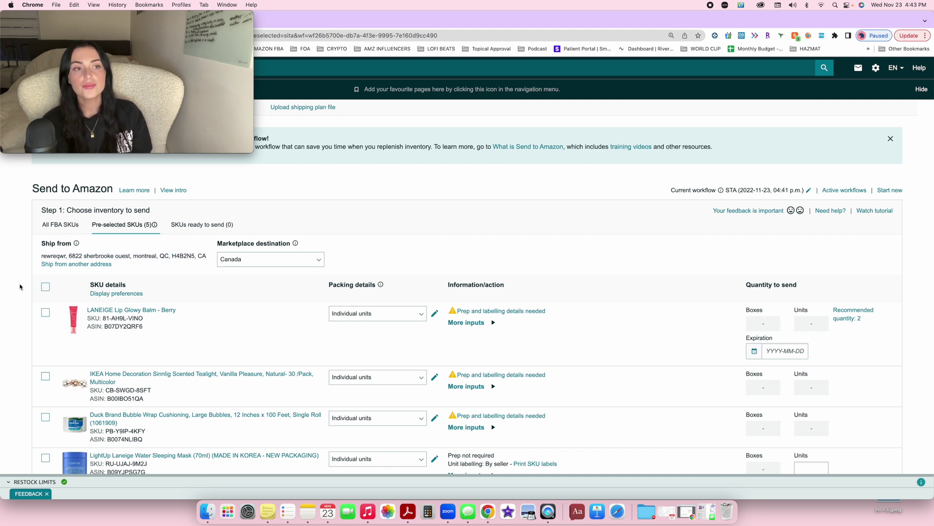
pyautogui.moveTo(39, 258); pyautogui.dragTo(195, 265)
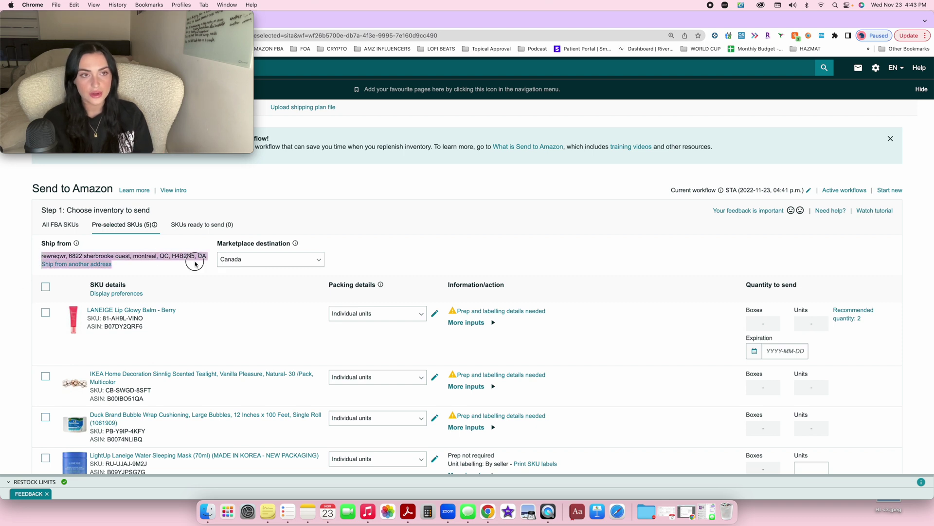
pyautogui.click(165, 266)
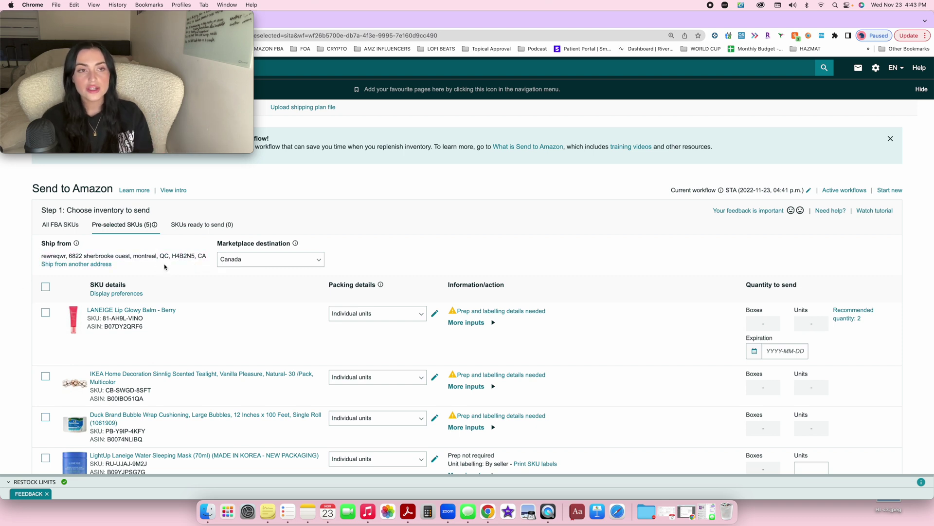
pyautogui.tripleClick(121, 256)
pyautogui.click(152, 263)
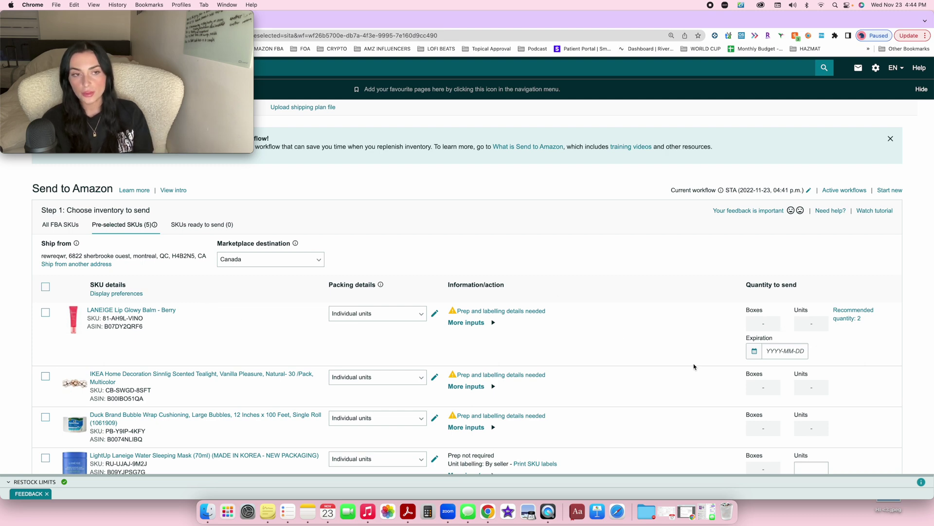
pyautogui.scroll(-1, 696, 365)
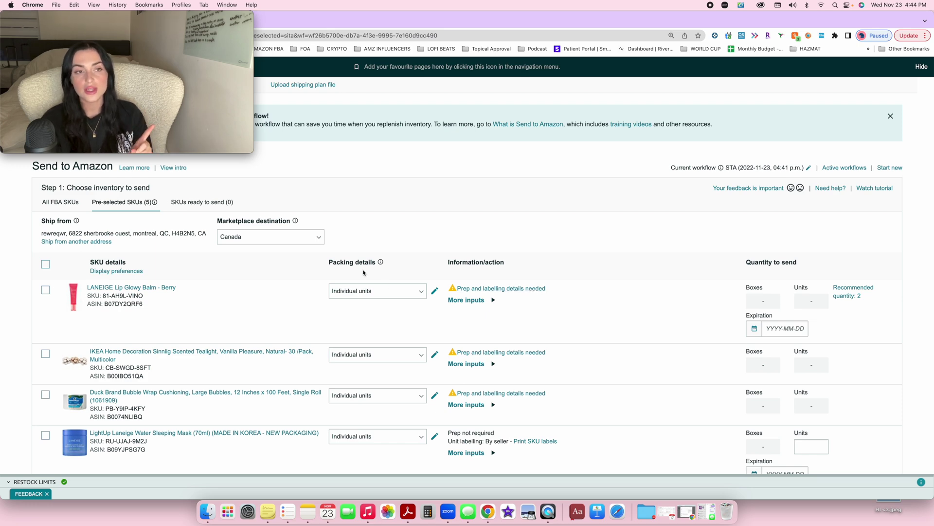
pyautogui.scroll(1, 519, 327)
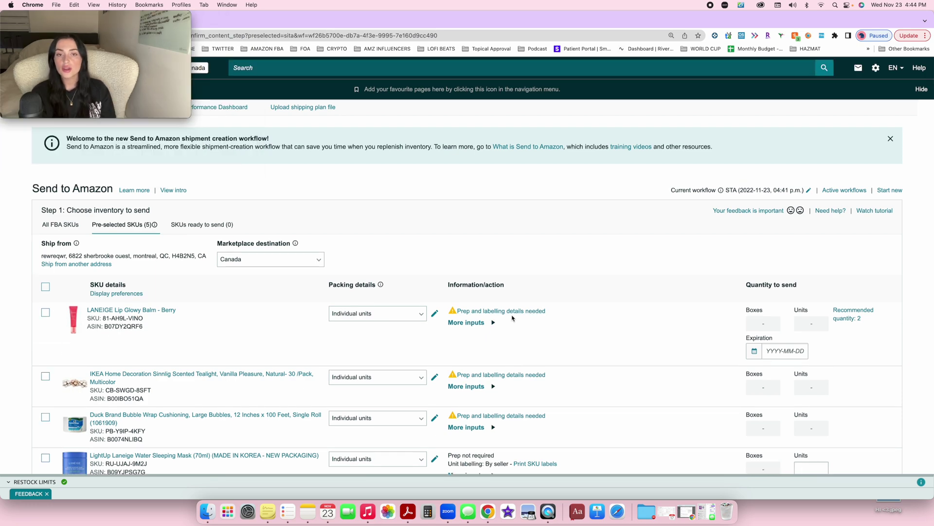
# Set the prep category of the first LANEIGE Lip Glowy Balm to No prep needed and save it.
pyautogui.click(511, 312)
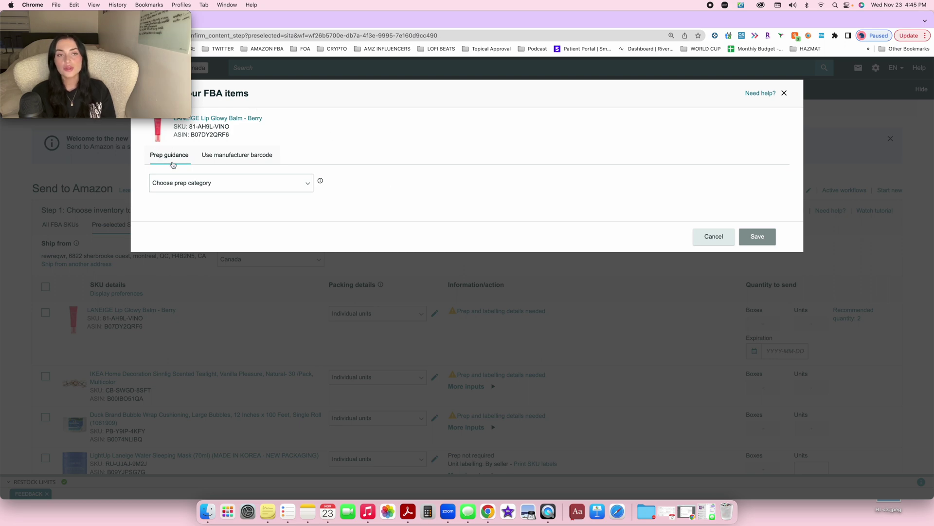
pyautogui.click(188, 183)
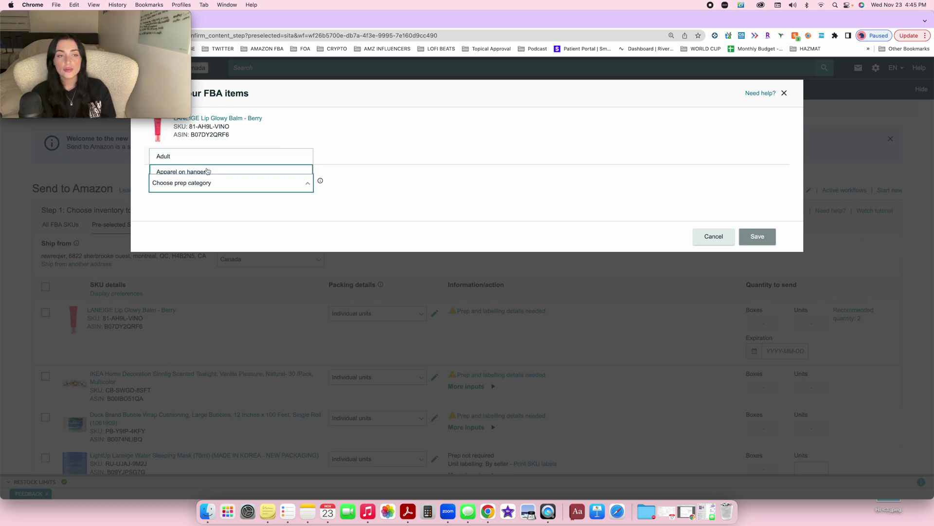
pyautogui.scroll(-5, 211, 164)
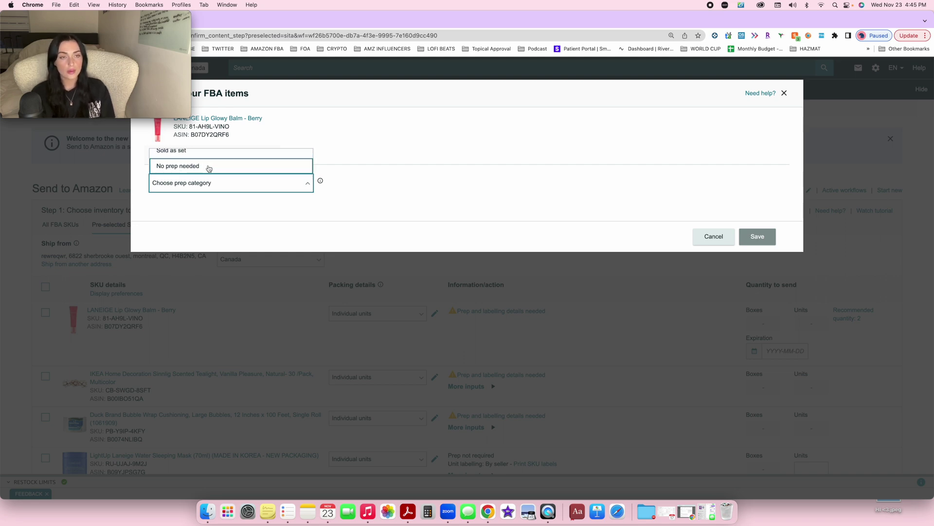
pyautogui.click(210, 166)
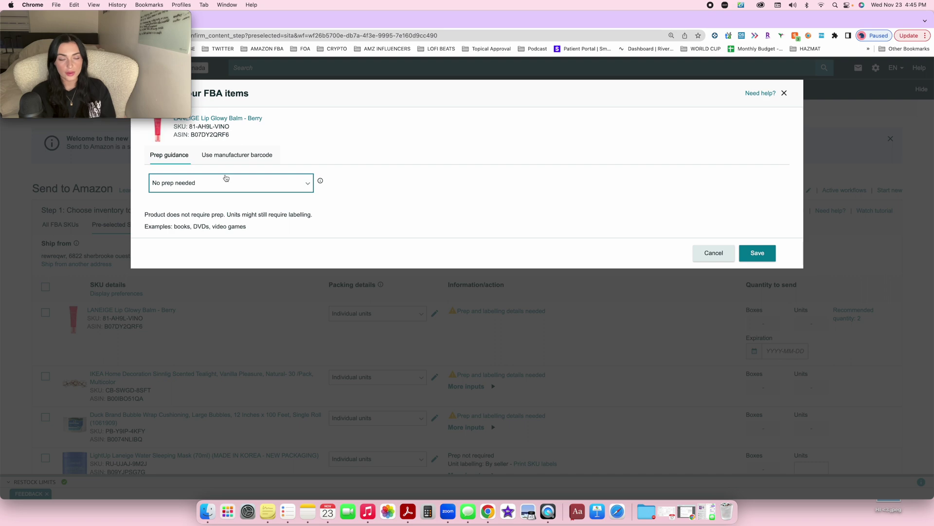
pyautogui.click(227, 183)
pyautogui.scroll(4, 203, 213)
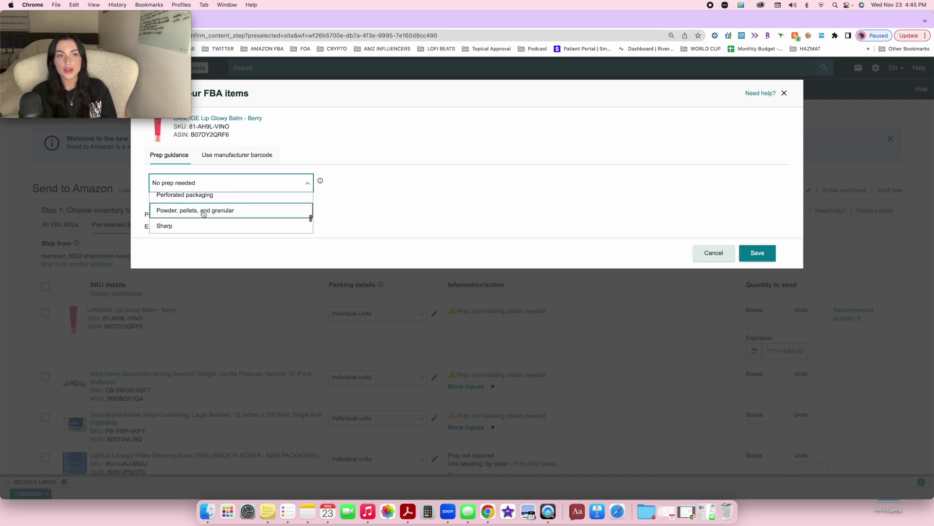
pyautogui.scroll(-1, 219, 229)
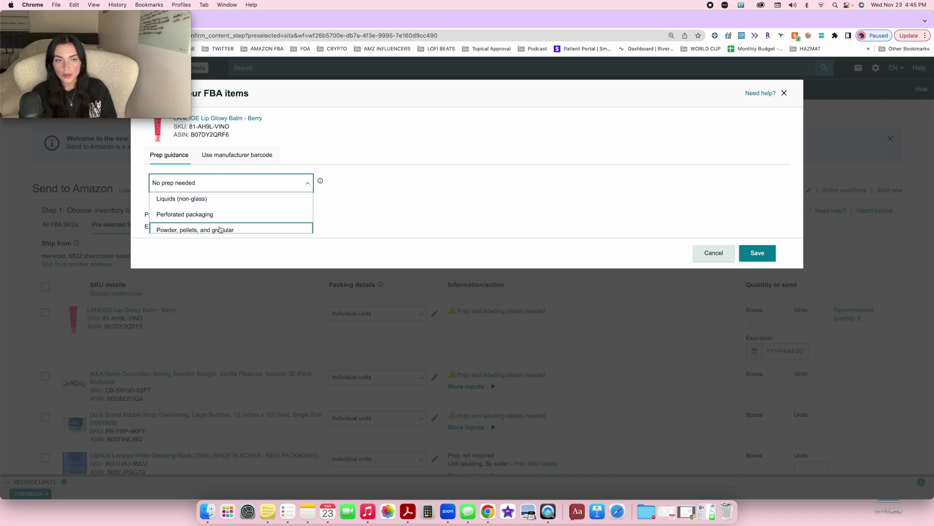
pyautogui.click(366, 190)
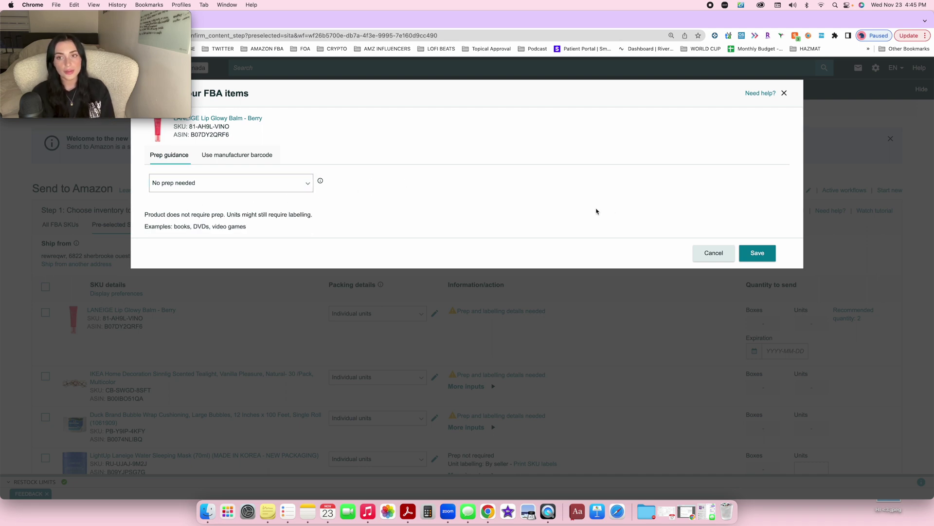
pyautogui.click(764, 252)
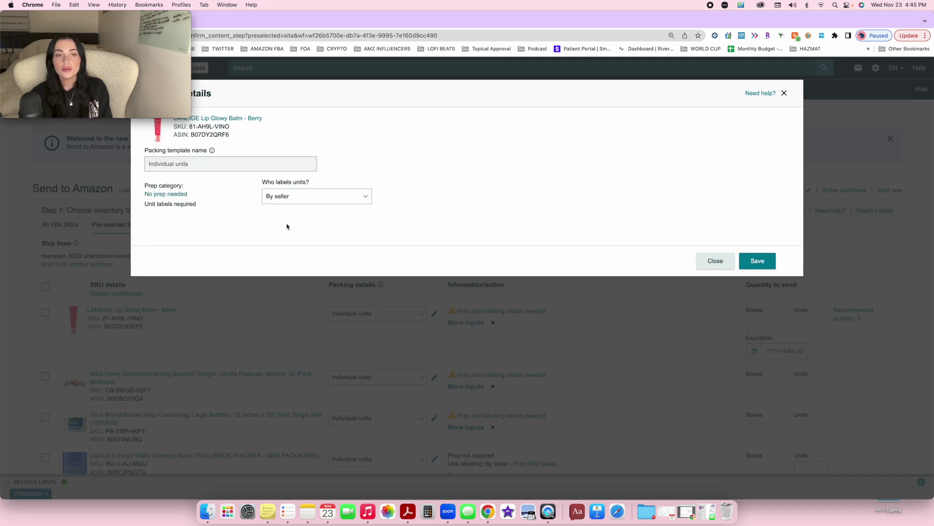
# Set the unit labelling of the first LANEIGE Lip Glowy Balm to By seller and save the packing details.
pyautogui.click(325, 196)
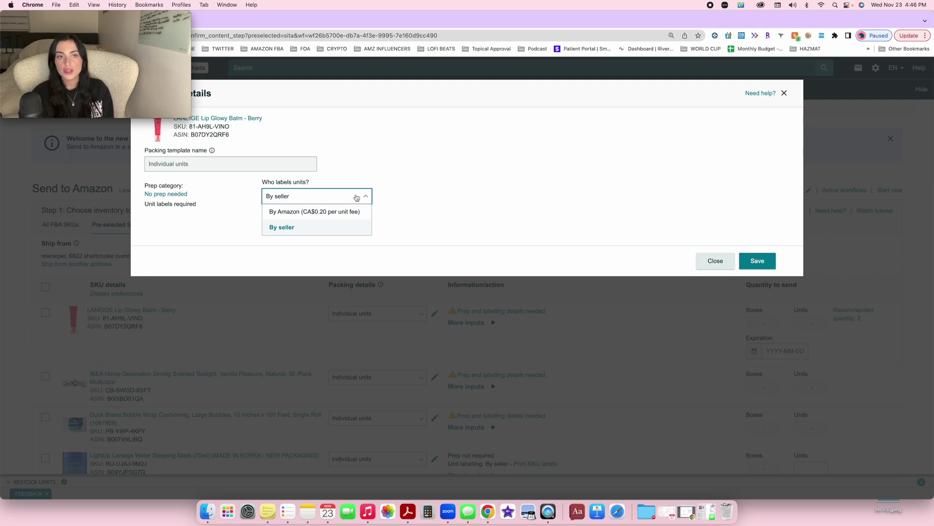
pyautogui.click(325, 230)
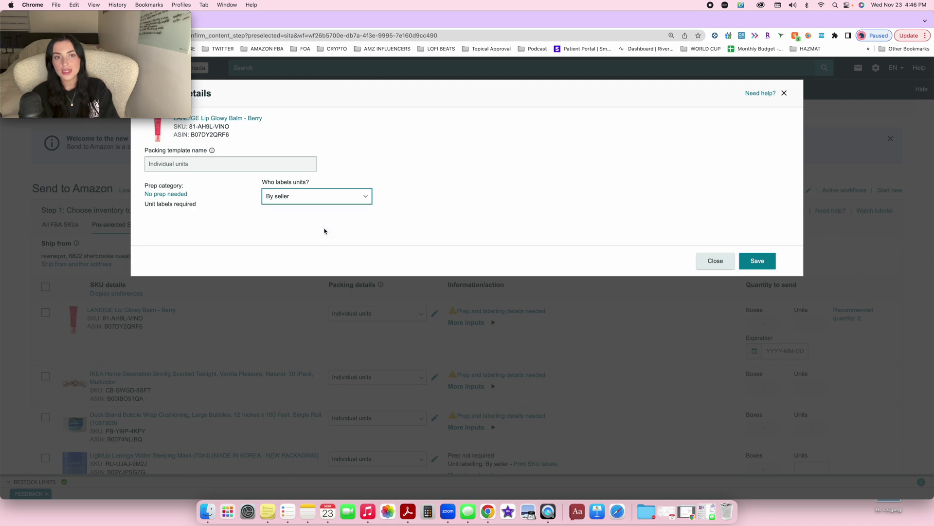
pyautogui.click(760, 262)
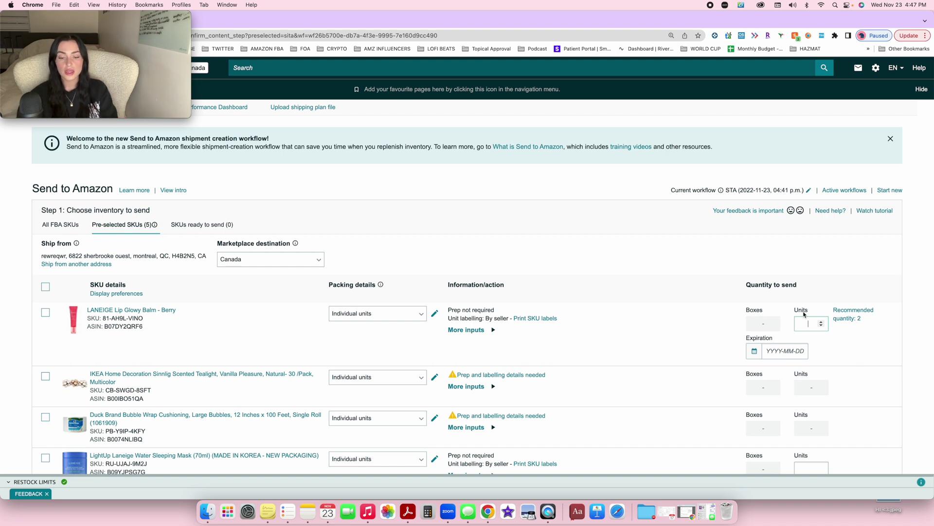
# Enter 10 units with expiration 2024-03-14 for the first lip balm, mark it ready to pack, and check the SKUs ready to send.
pyautogui.write('10')
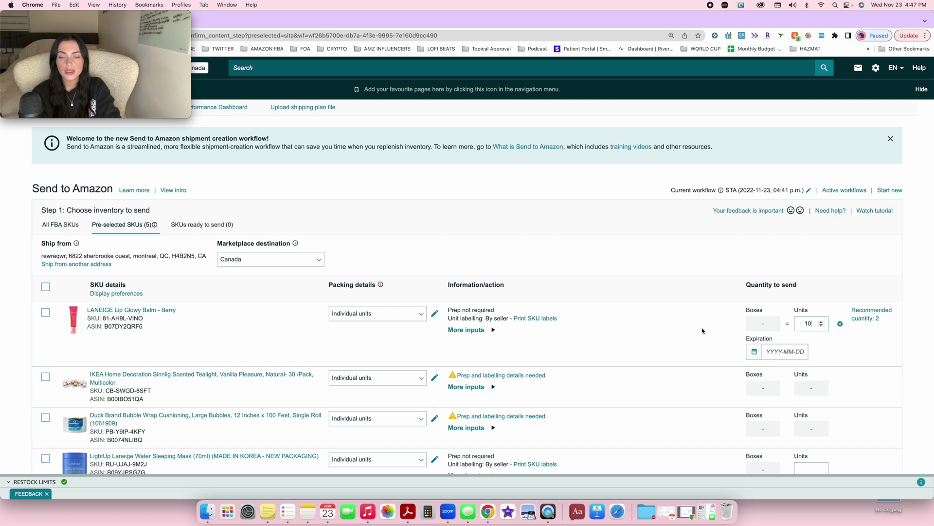
pyautogui.click(679, 332)
pyautogui.moveTo(746, 342); pyautogui.dragTo(774, 342)
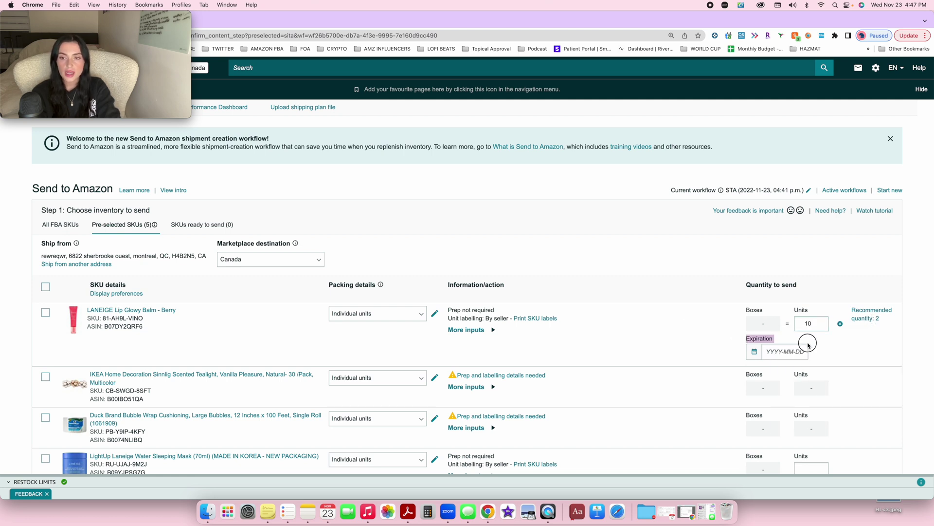
pyautogui.click(651, 345)
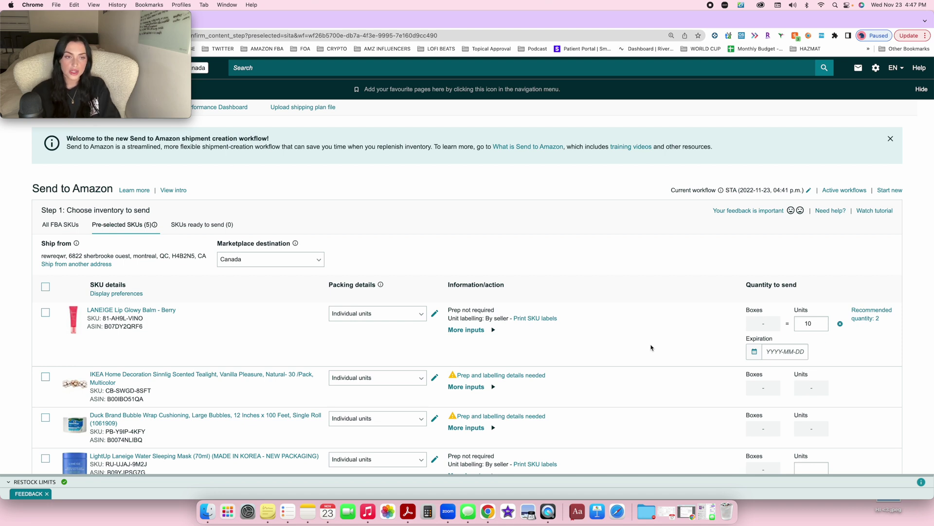
pyautogui.click(798, 351)
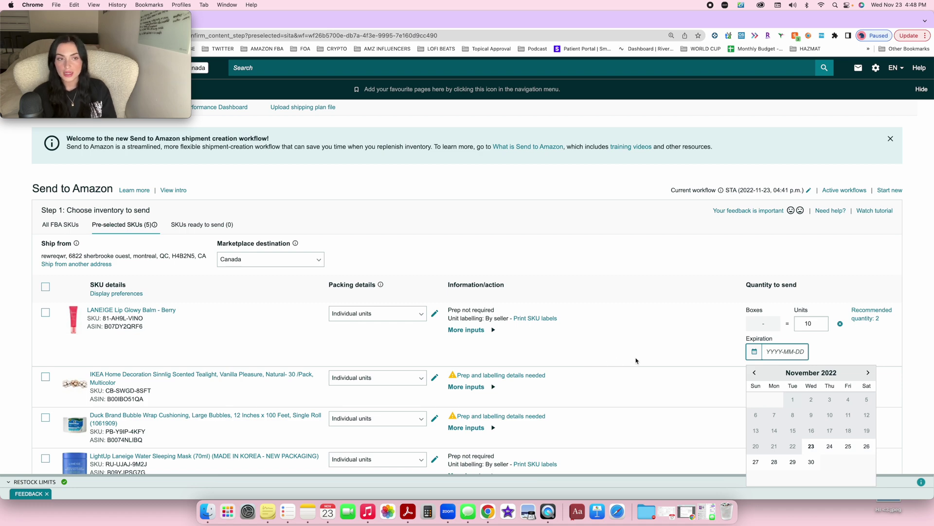
pyautogui.write('2024-03-14')
pyautogui.scroll(-3, 636, 360)
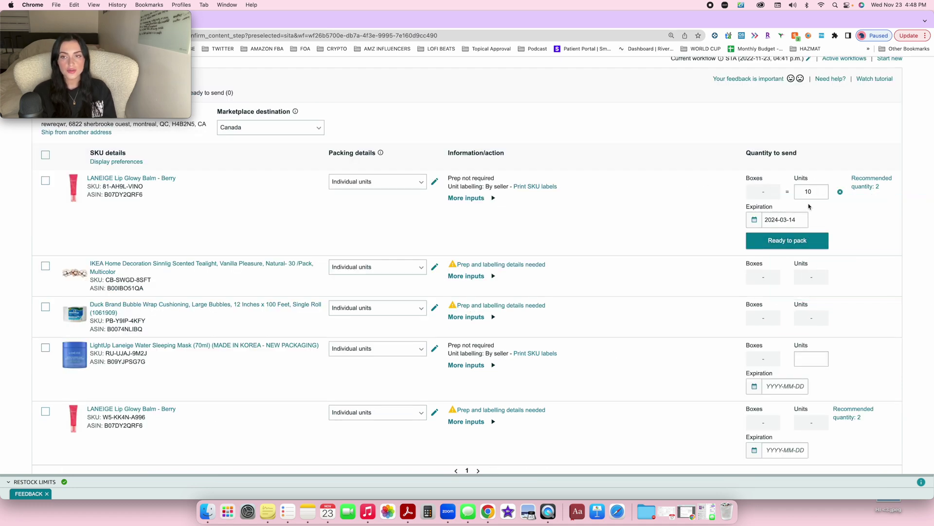
pyautogui.click(801, 242)
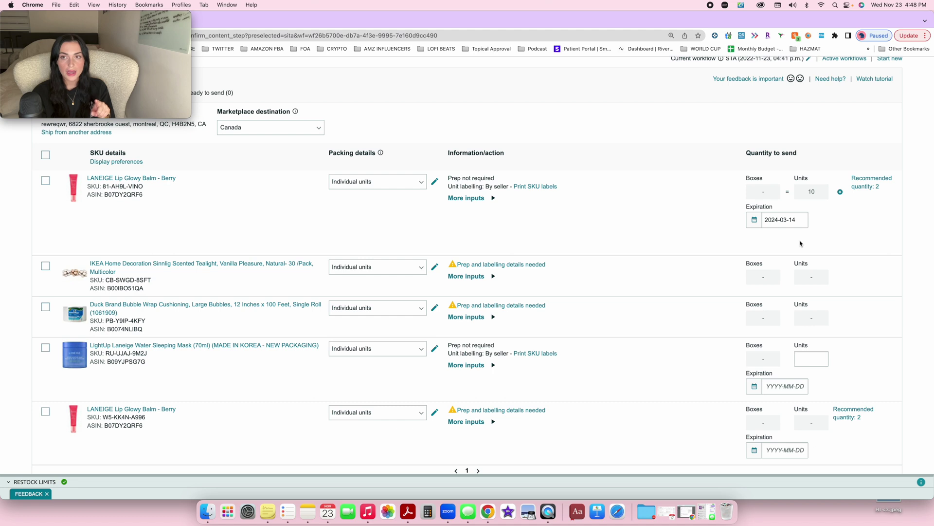
pyautogui.scroll(-3, 674, 251)
pyautogui.moveTo(38, 337); pyautogui.dragTo(149, 336)
pyautogui.click(45, 311)
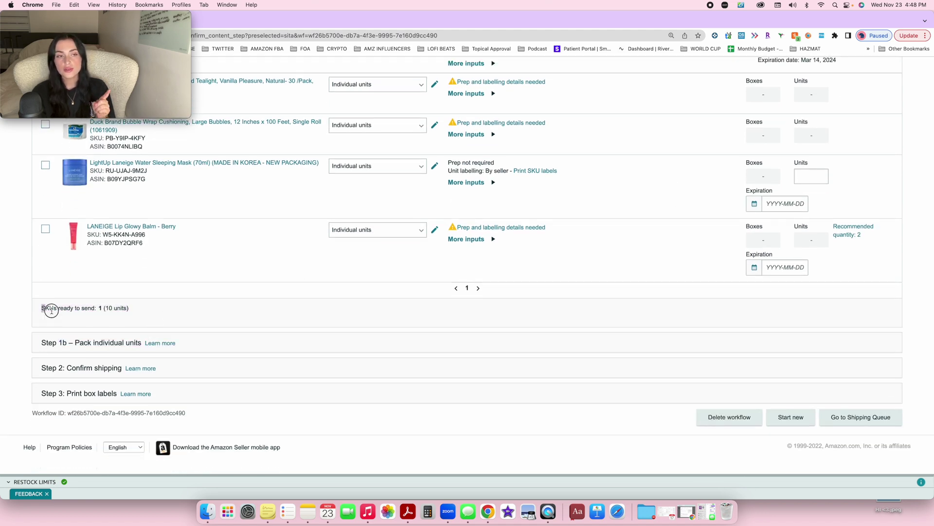
pyautogui.click(107, 289)
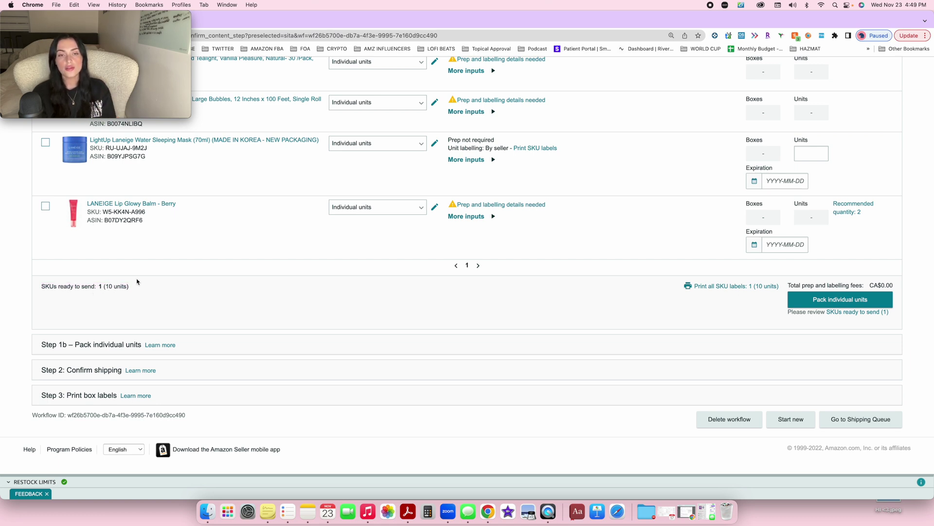
# Set the prep category of the IKEA Sinnlig scented tealights to No prep needed and save it.
pyautogui.scroll(3, 138, 280)
pyautogui.click(487, 205)
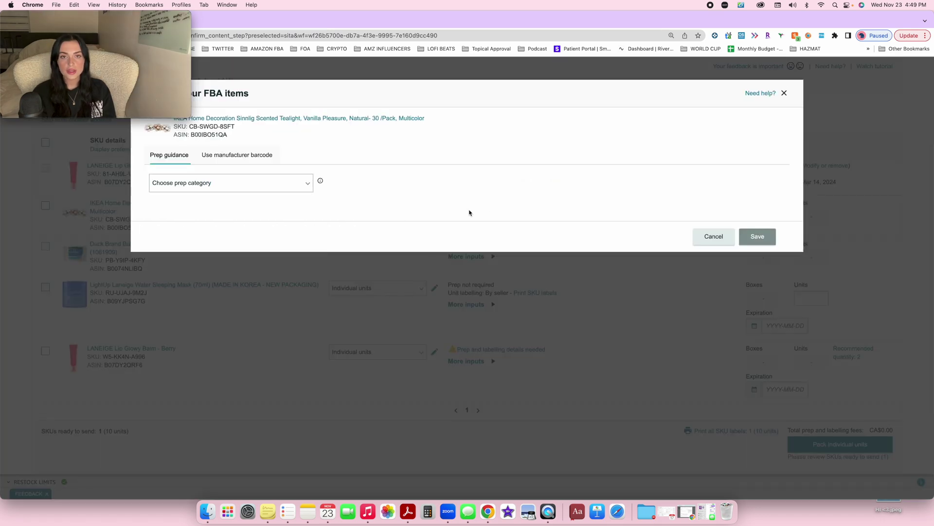
pyautogui.click(233, 181)
pyautogui.click(204, 168)
pyautogui.click(757, 236)
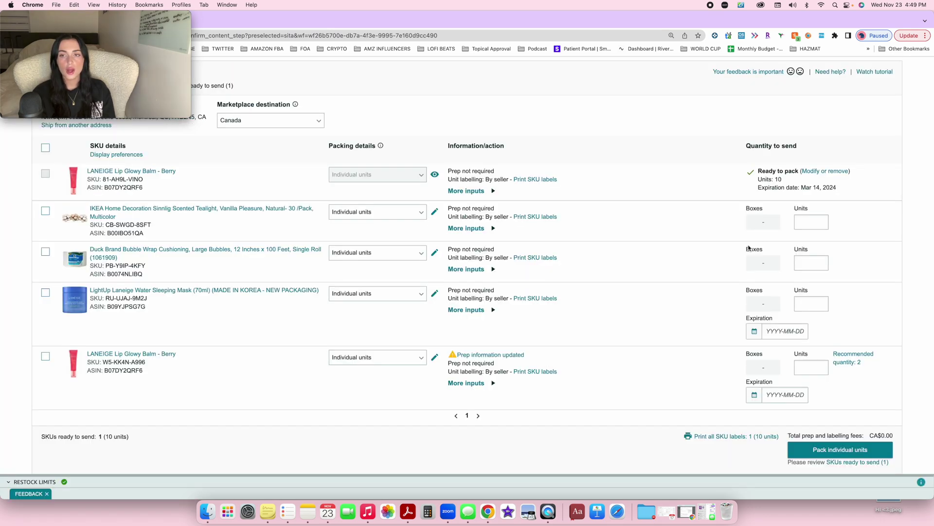
# Enter 10 units each for the IKEA Sinnlig scented tealights and the Duck Brand bubble wrap.
pyautogui.click(806, 223)
pyautogui.write('10')
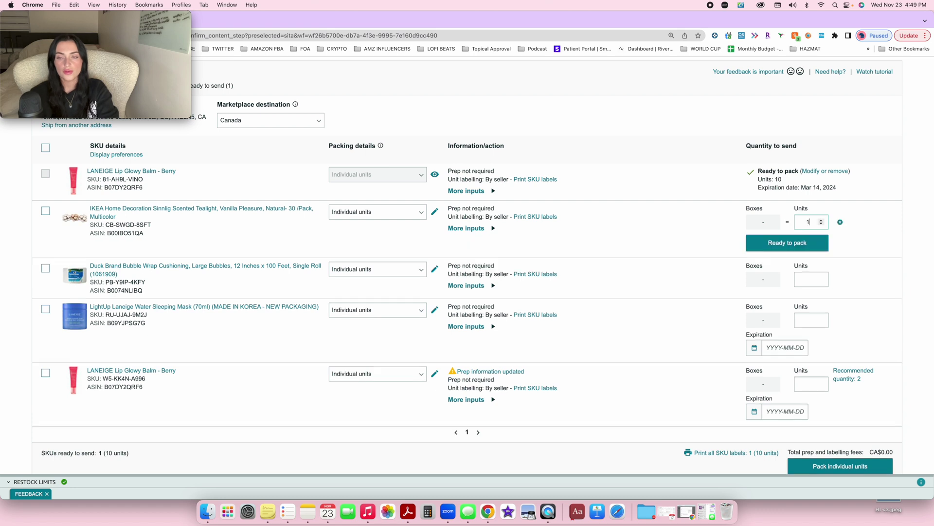
pyautogui.click(807, 280)
pyautogui.write('10')
# Enter 10 sleeping masks expiring 2024-06-07 and 10 of the second lip balm expiring 2024-02-02, and mark the four remaining SKUs ready to pack.
pyautogui.click(805, 333)
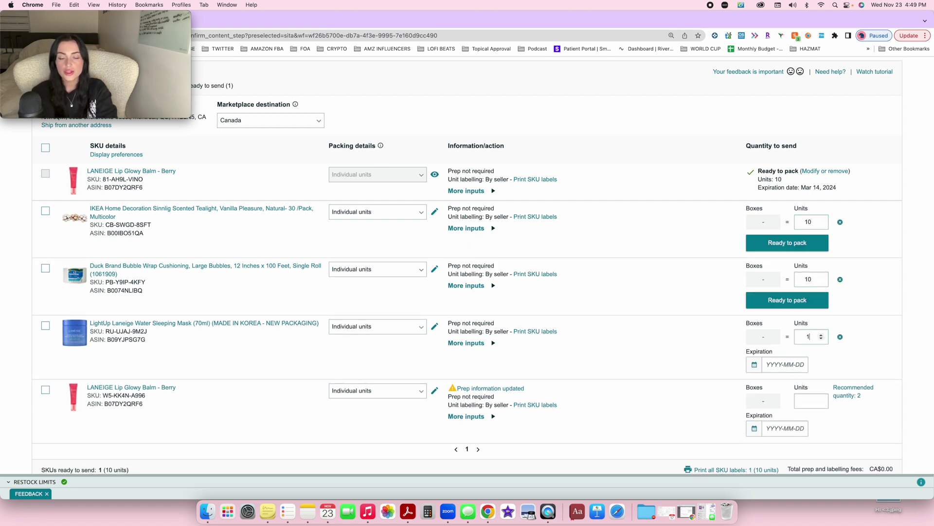
pyautogui.scroll(-1, 810, 281)
pyautogui.click(810, 277)
pyautogui.click(790, 220)
pyautogui.click(787, 361)
pyautogui.click(771, 449)
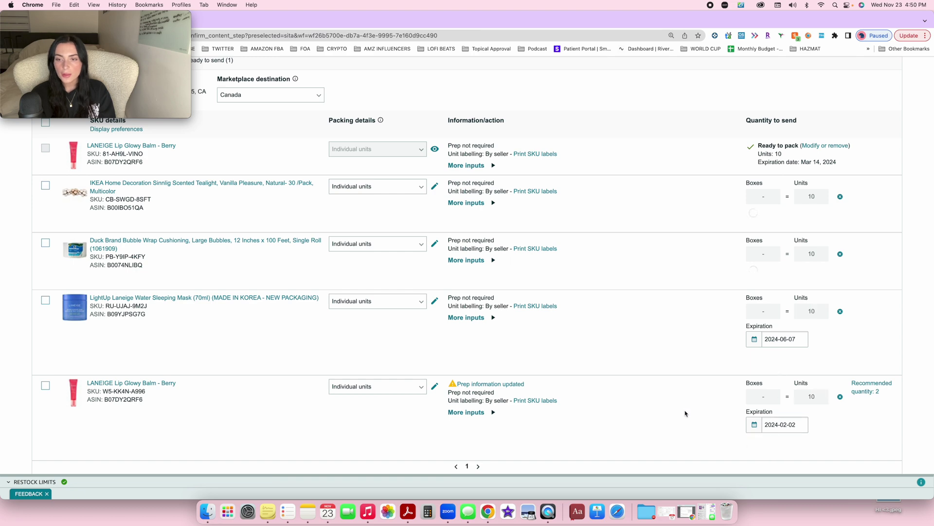
# Check the total of SKUs ready to send and the prep requirement of the first lip balm.
pyautogui.scroll(-3, 438, 380)
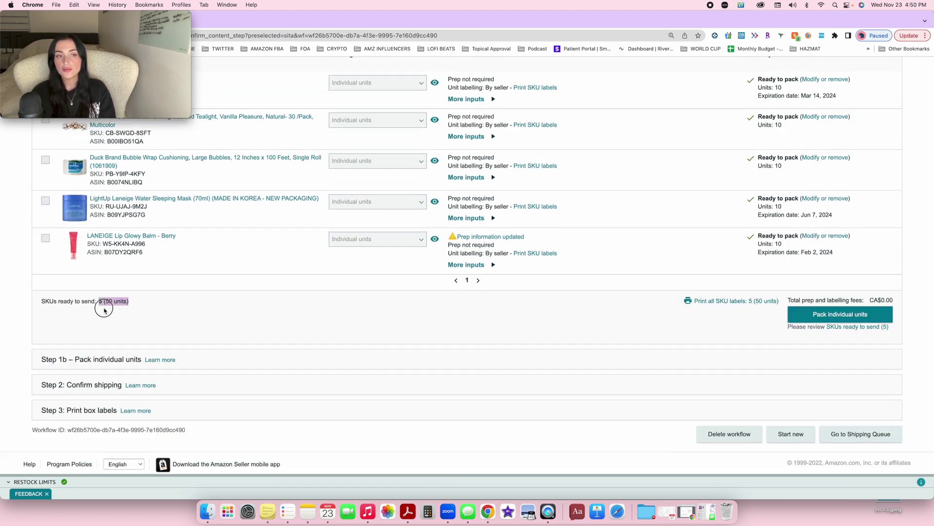
pyautogui.moveTo(104, 302); pyautogui.dragTo(127, 301)
pyautogui.scroll(4, 225, 348)
pyautogui.click(282, 413)
pyautogui.scroll(3, 281, 413)
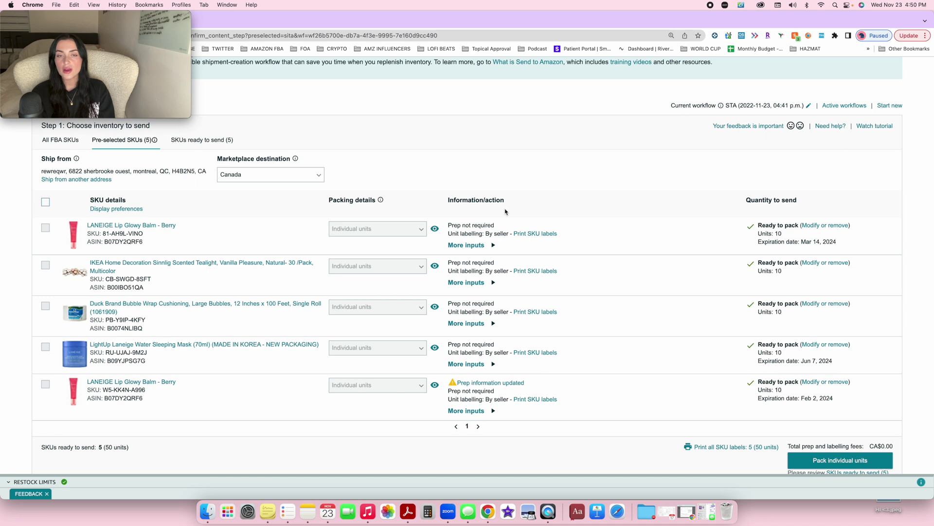
pyautogui.moveTo(494, 225); pyautogui.dragTo(449, 224)
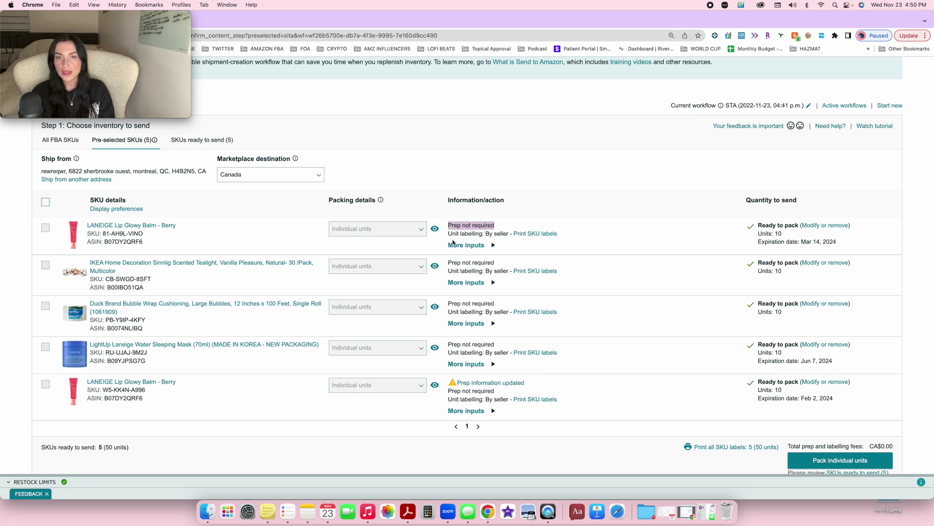
pyautogui.click(515, 220)
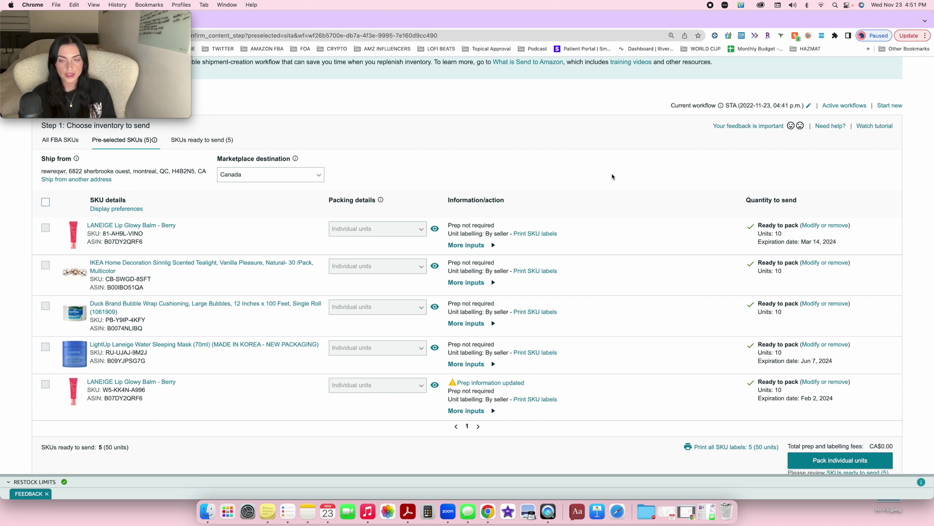
# Print all SKU labels in the format 30-up labels 1" x 2-5/8" on US Letter.
pyautogui.scroll(-3, 593, 229)
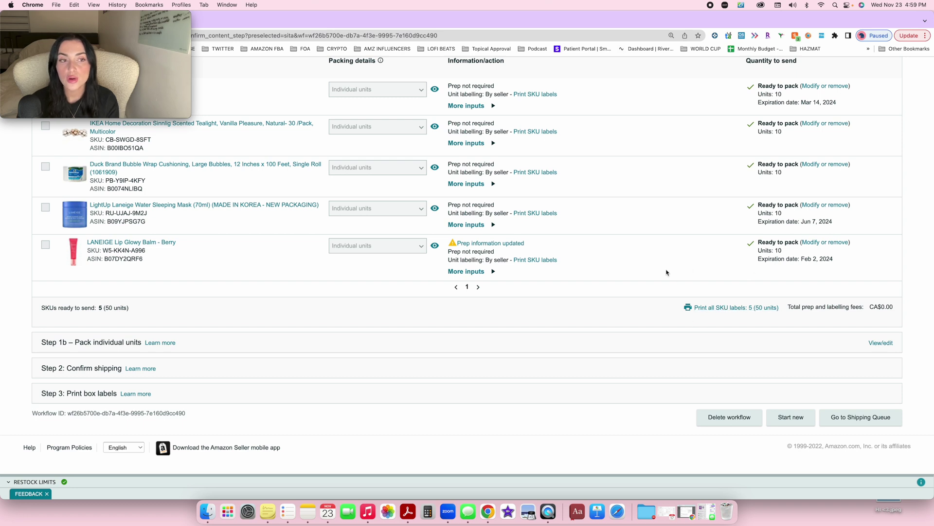
pyautogui.moveTo(131, 308); pyautogui.dragTo(8, 309)
pyautogui.click(732, 311)
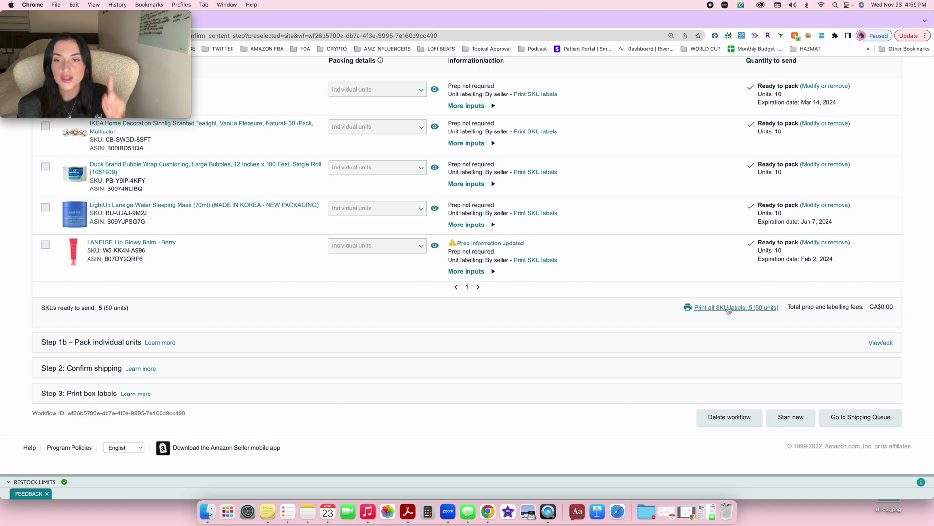
pyautogui.click(735, 311)
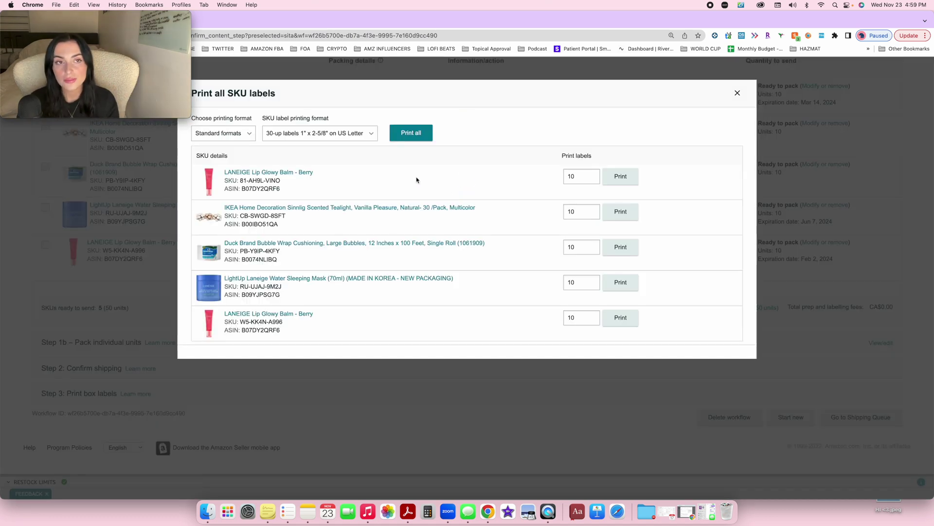
pyautogui.click(338, 134)
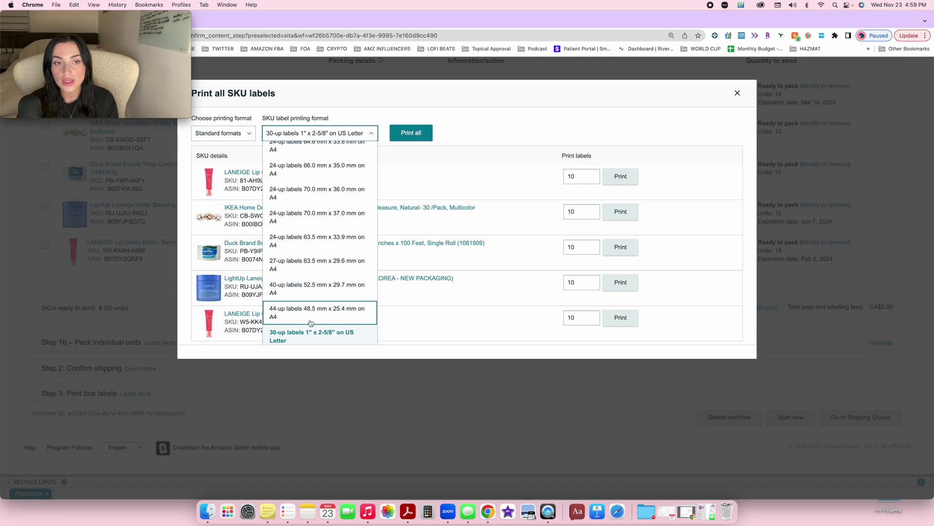
pyautogui.scroll(-1, 316, 321)
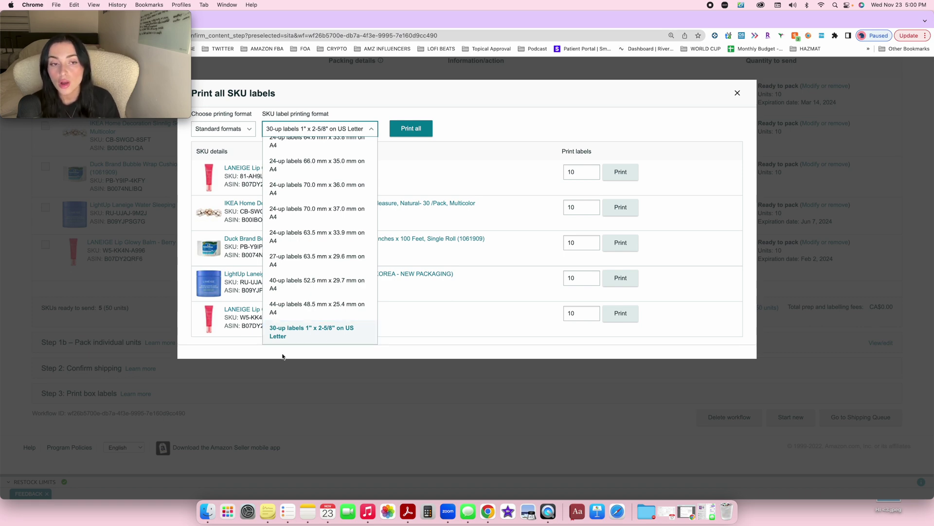
pyautogui.click(306, 335)
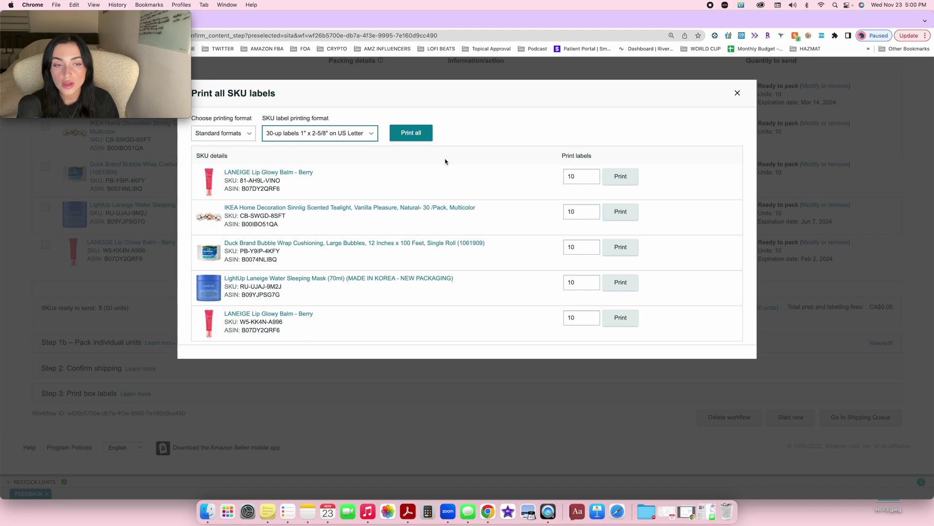
pyautogui.click(420, 133)
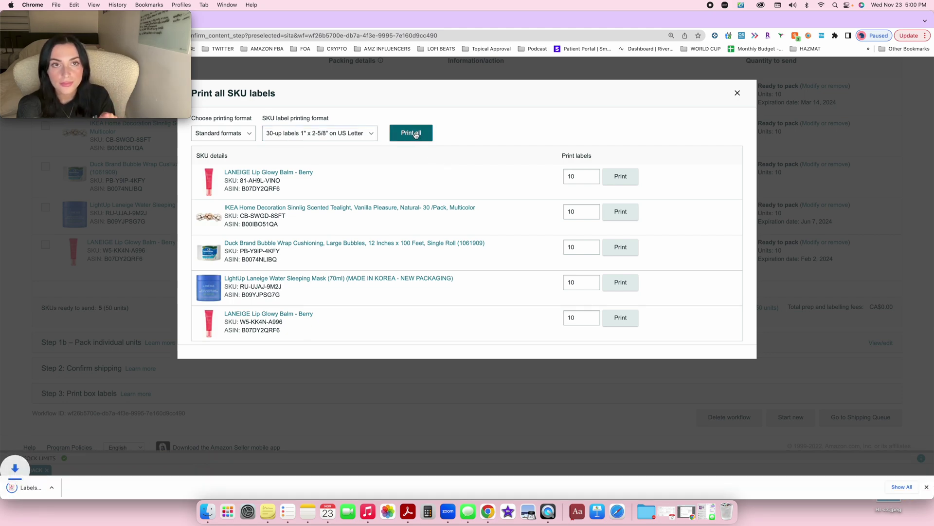
# Open the downloaded labels PDF and look through the barcode labels for the products.
pyautogui.click(63, 487)
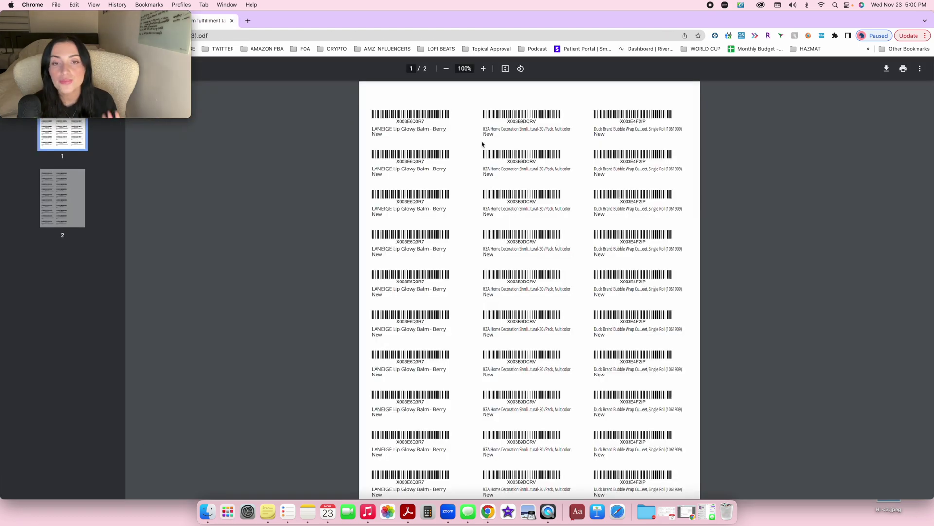
pyautogui.scroll(-6, 568, 265)
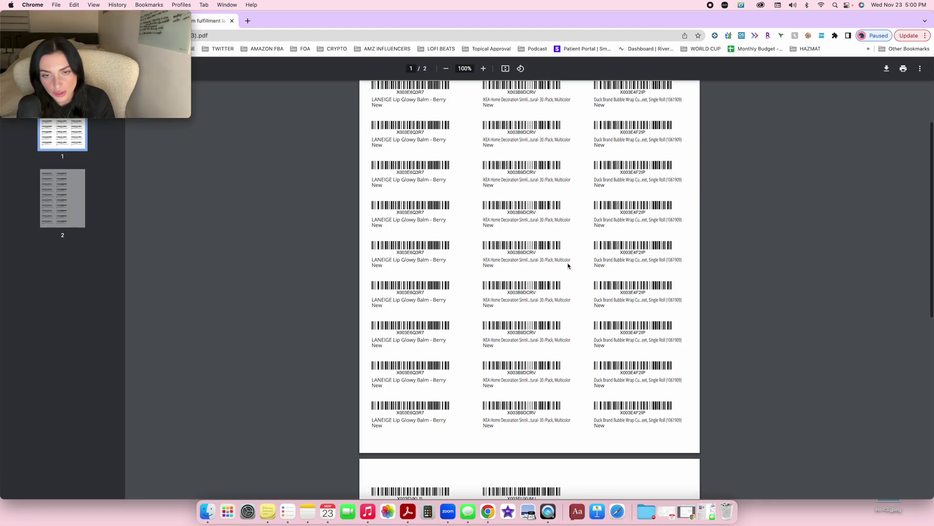
pyautogui.scroll(6, 568, 266)
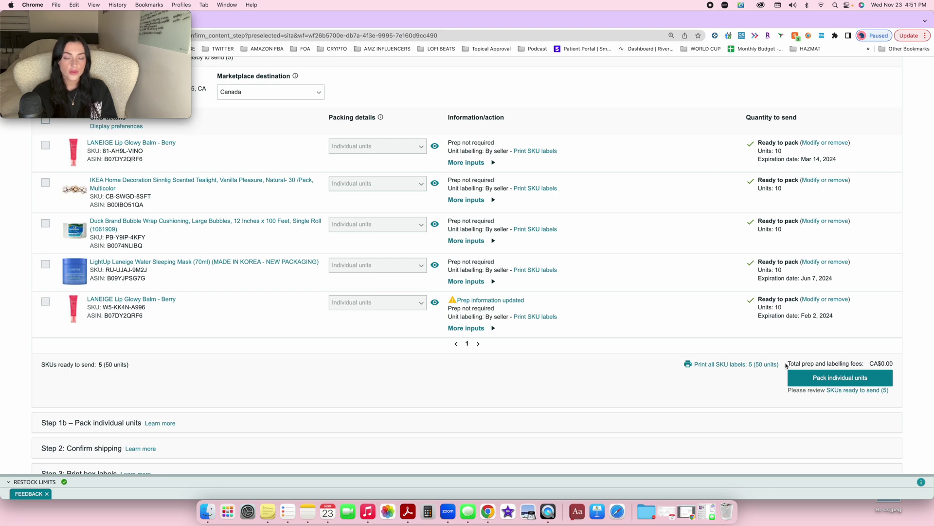
# Proceed to packing the individual units and review which SKUs belong to pack groups 1 and 2.
pyautogui.click(838, 379)
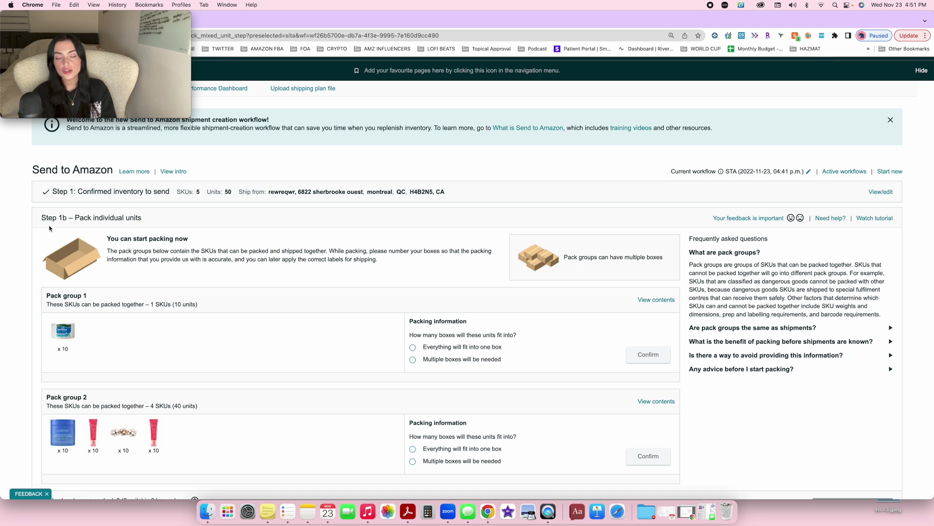
pyautogui.scroll(-3, 98, 273)
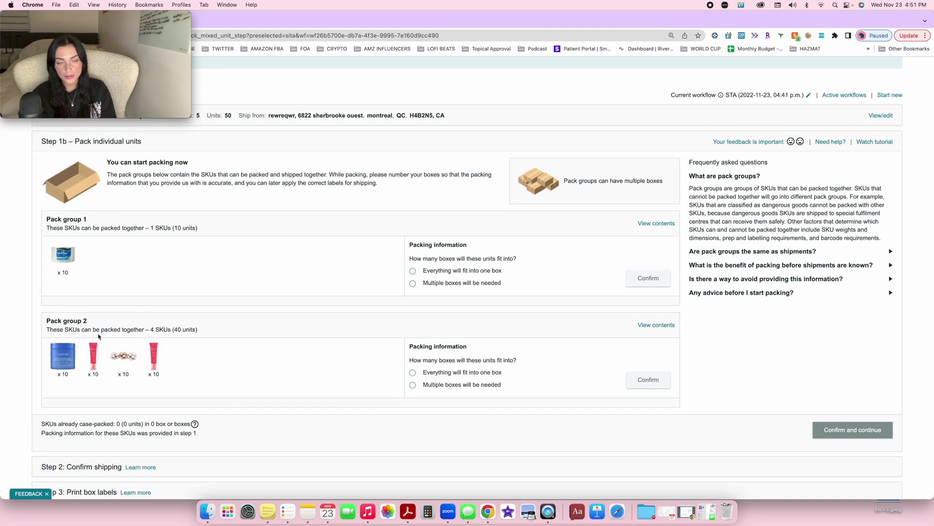
pyautogui.scroll(2, 99, 335)
pyautogui.moveTo(46, 282); pyautogui.dragTo(142, 282)
pyautogui.click(142, 282)
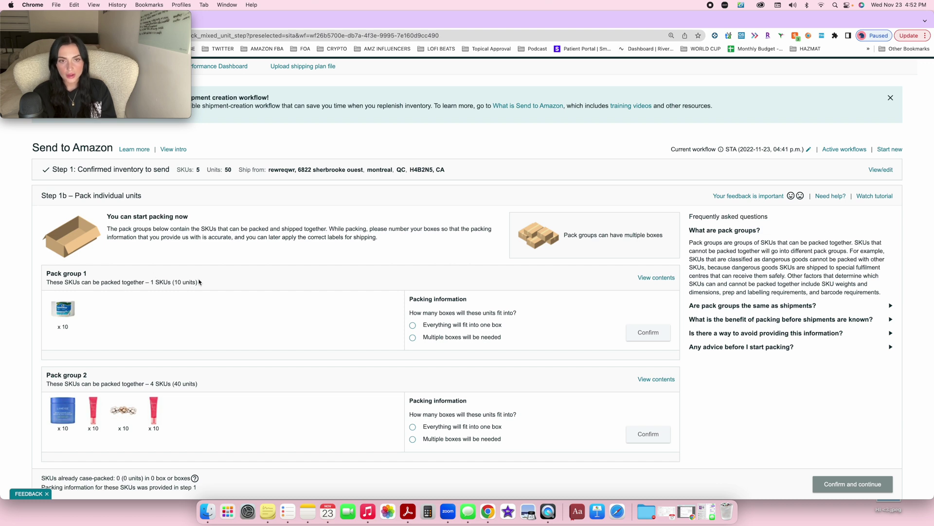
pyautogui.scroll(-2, 165, 330)
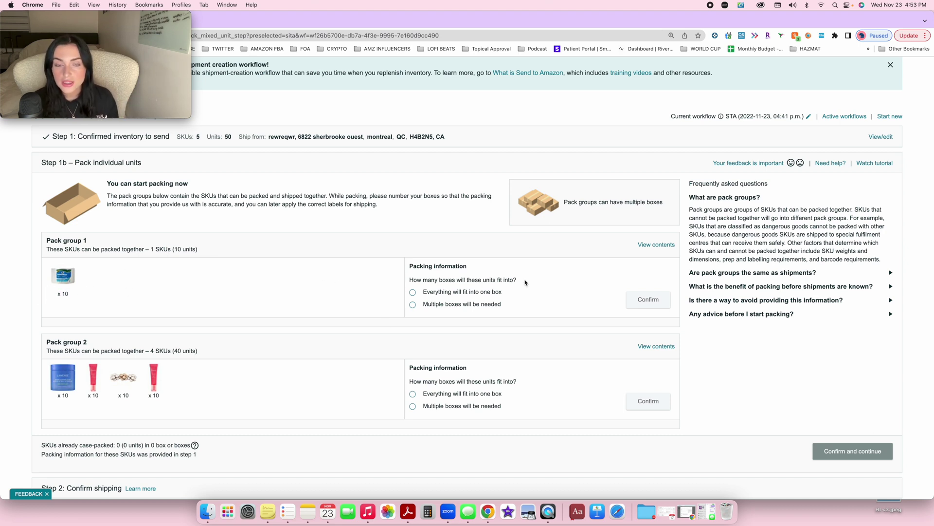
# Set pack group 1 to fit into one box of 5 x 5 x 5 cm weighing 5 kg, and confirm its packing information.
pyautogui.click(413, 293)
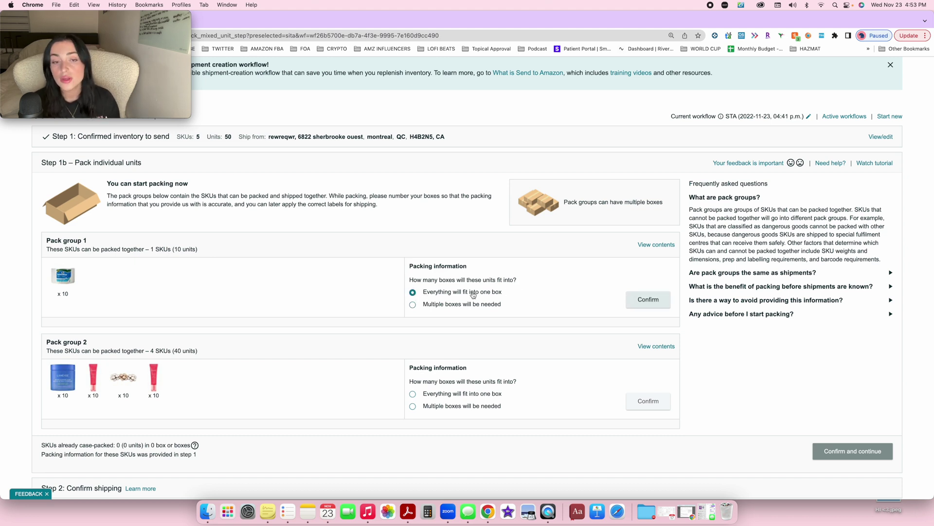
pyautogui.click(413, 305)
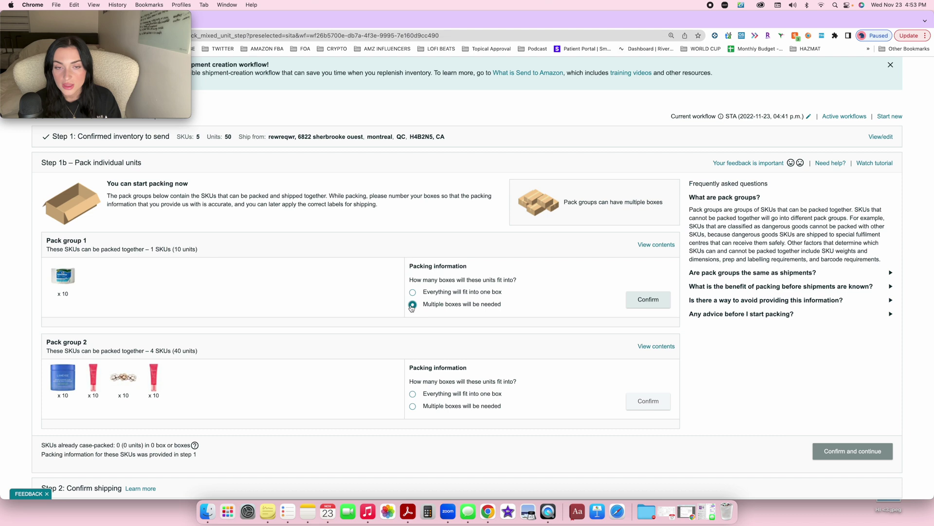
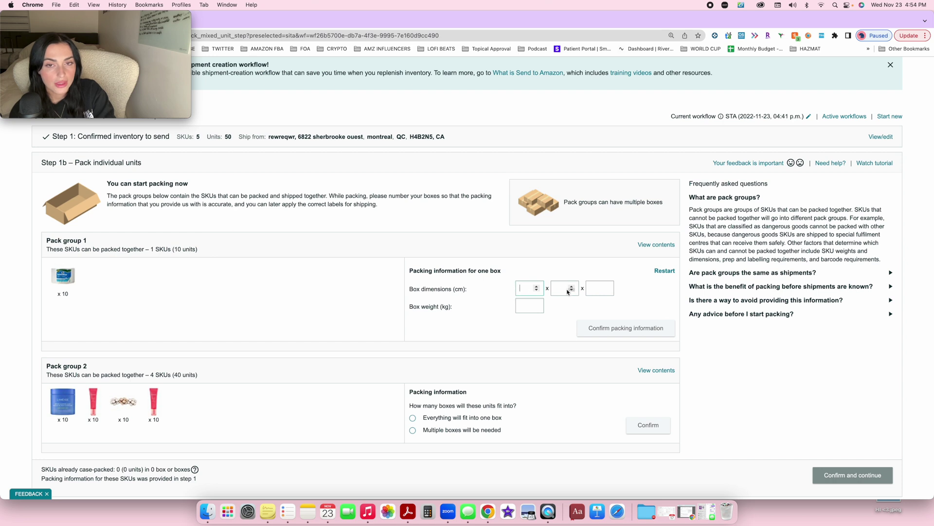
pyautogui.click(523, 306)
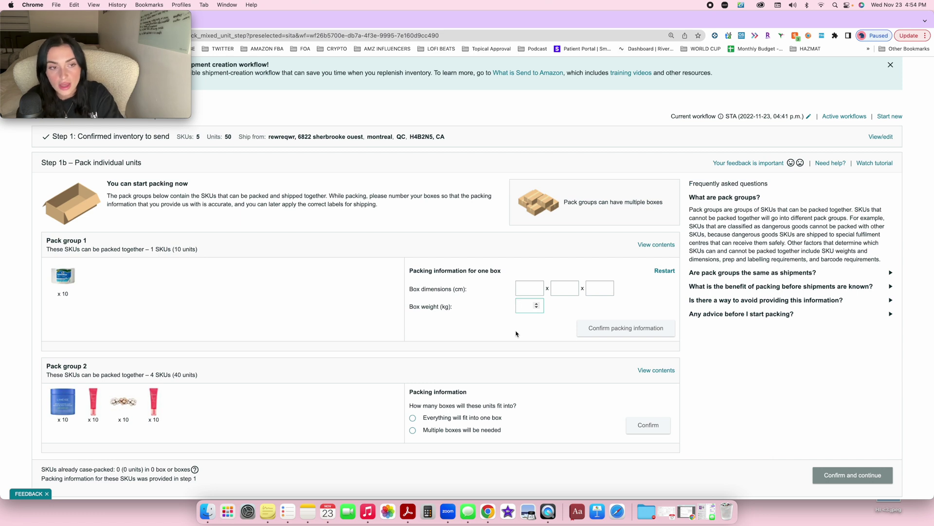
pyautogui.click(521, 288)
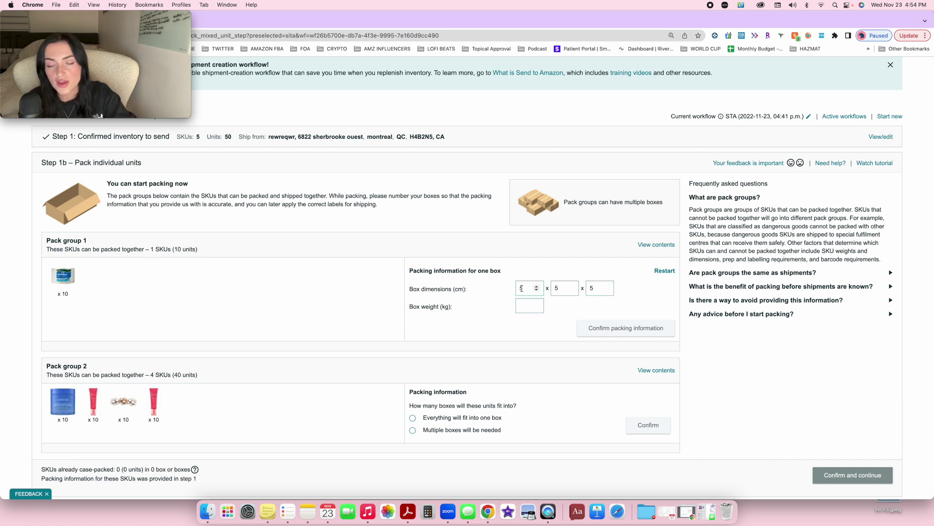
pyautogui.doubleClick(457, 288)
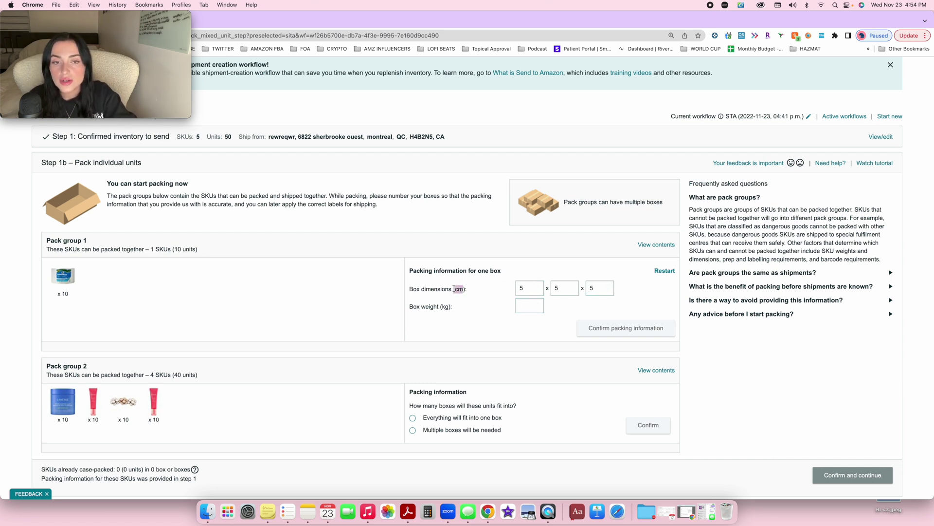
pyautogui.click(518, 306)
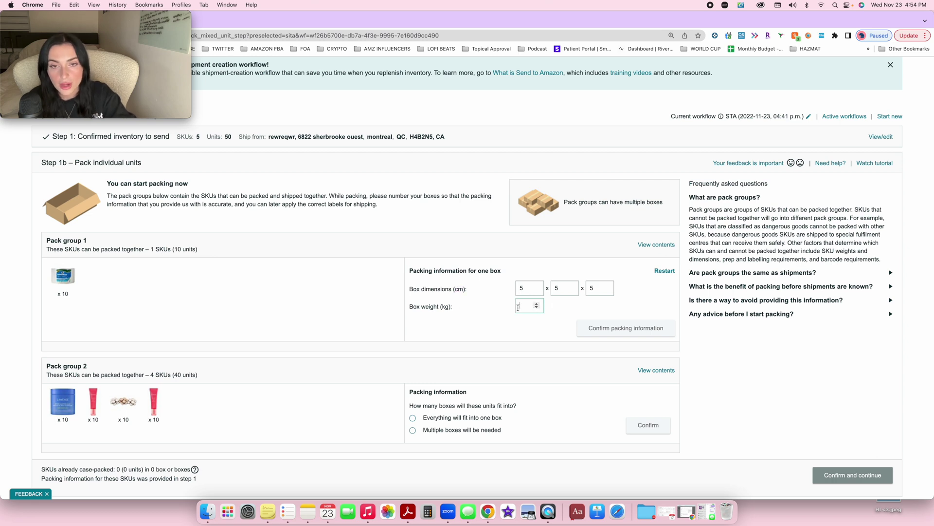
pyautogui.write('5')
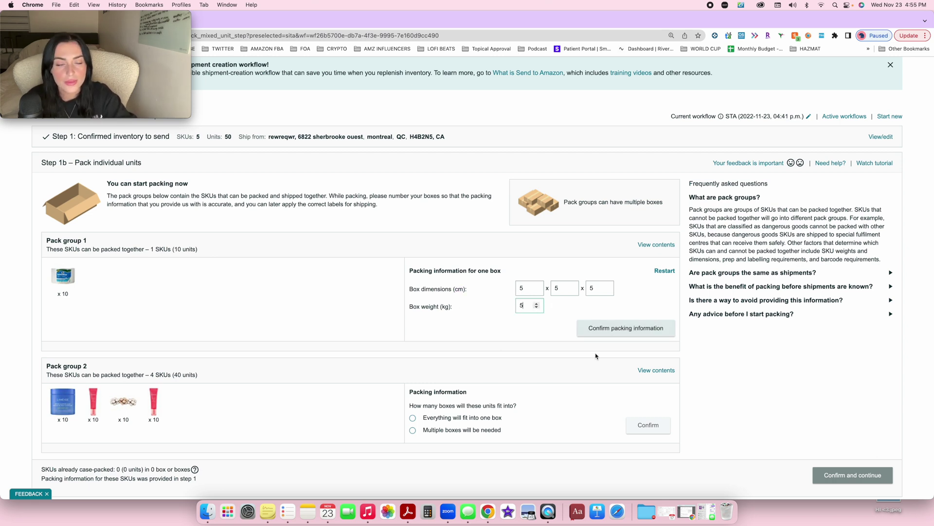
pyautogui.click(641, 332)
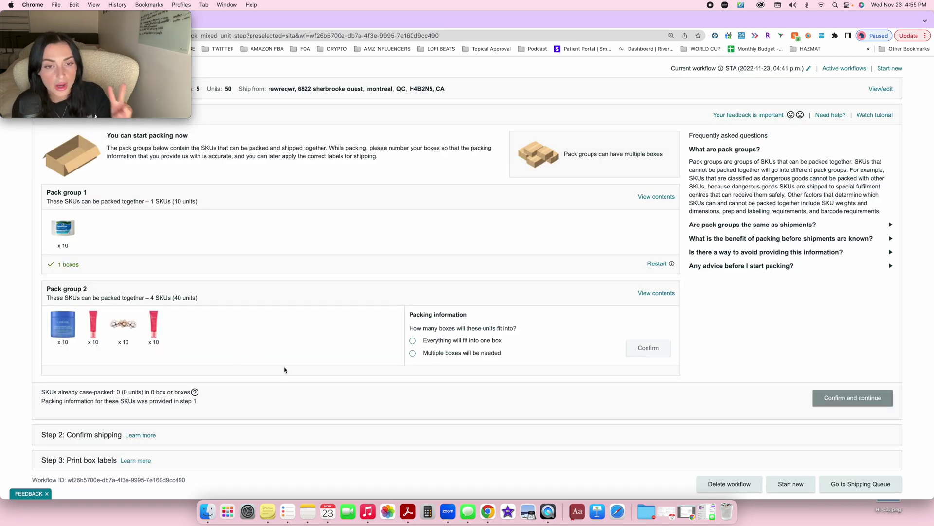
# Set pack group 2 to need multiple boxes, with box contents entered through a web form for 2 boxes.
pyautogui.click(412, 353)
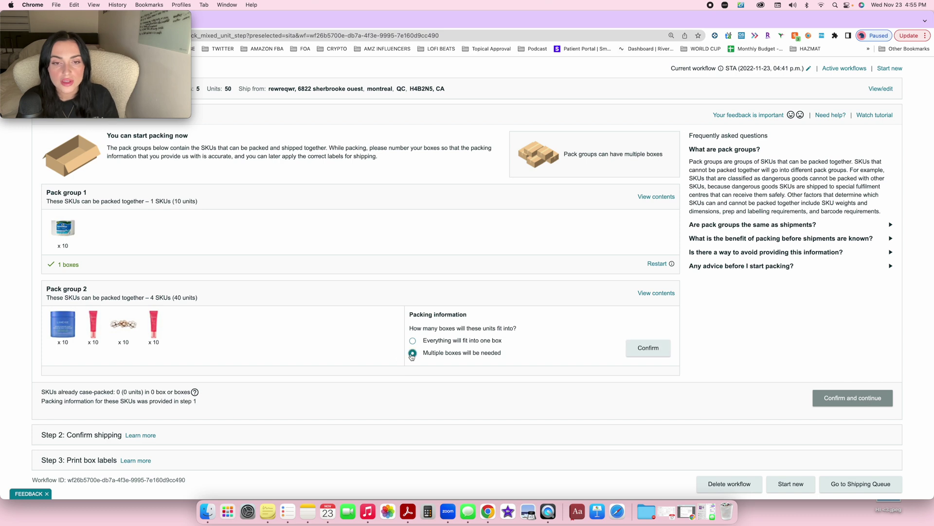
pyautogui.click(648, 348)
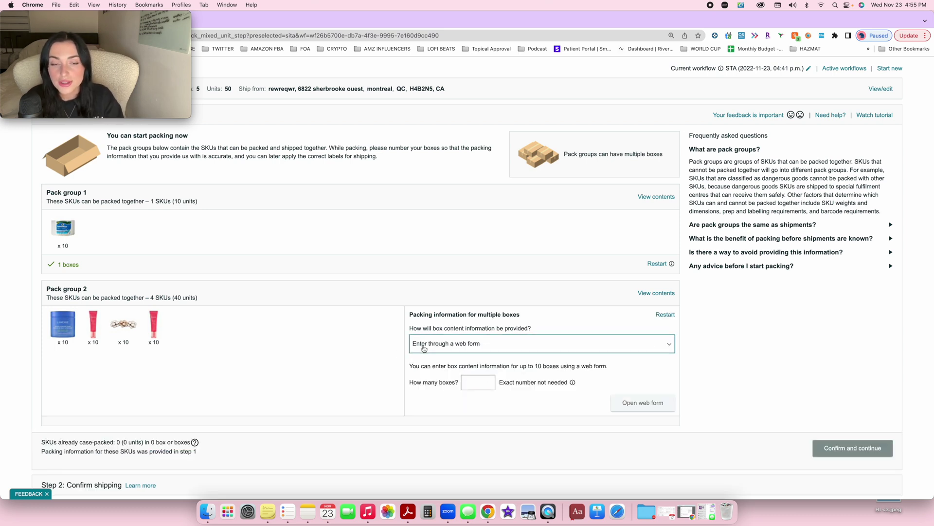
pyautogui.click(465, 343)
pyautogui.scroll(-1, 453, 358)
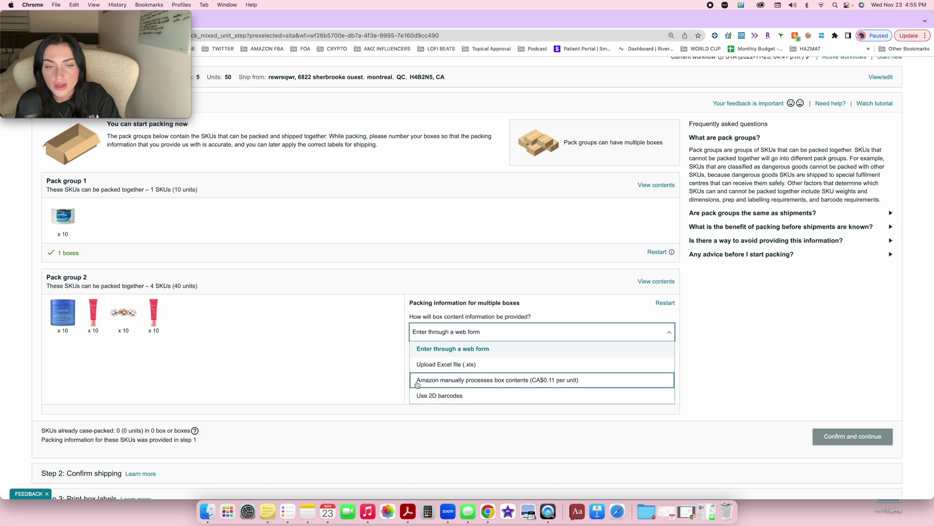
pyautogui.click(475, 349)
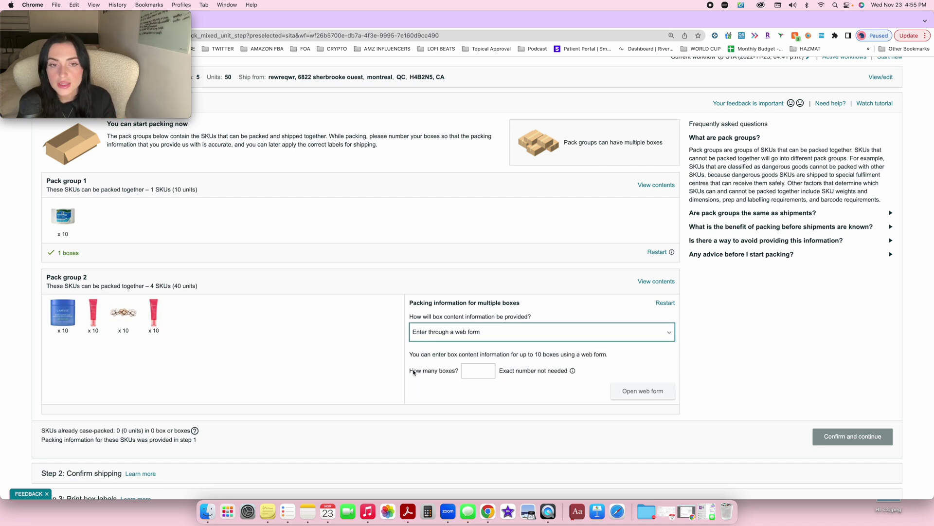
pyautogui.moveTo(409, 371); pyautogui.dragTo(460, 371)
pyautogui.click(476, 371)
pyautogui.write('2')
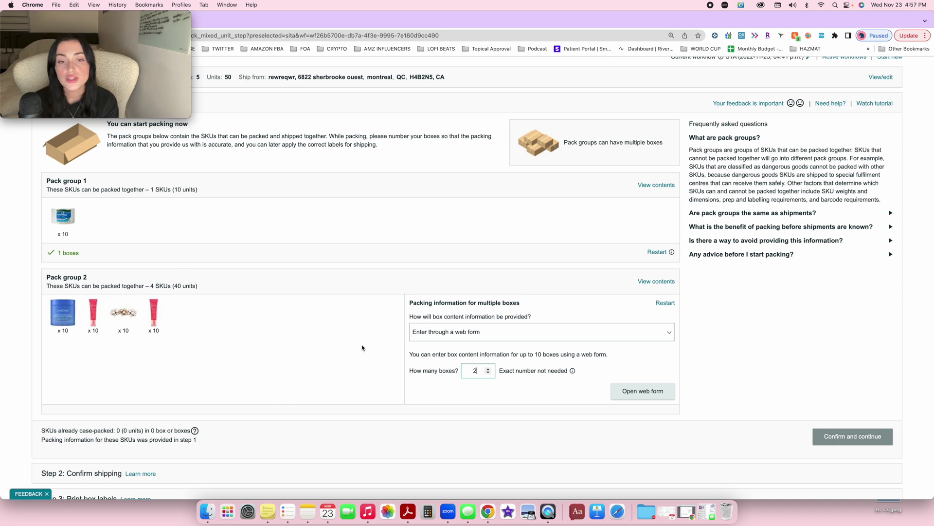
# Open pack group 2's web form and put 5 units each of the Water Sleeping Mask and the first Lip Glowy Balm in both boxes.
pyautogui.click(650, 396)
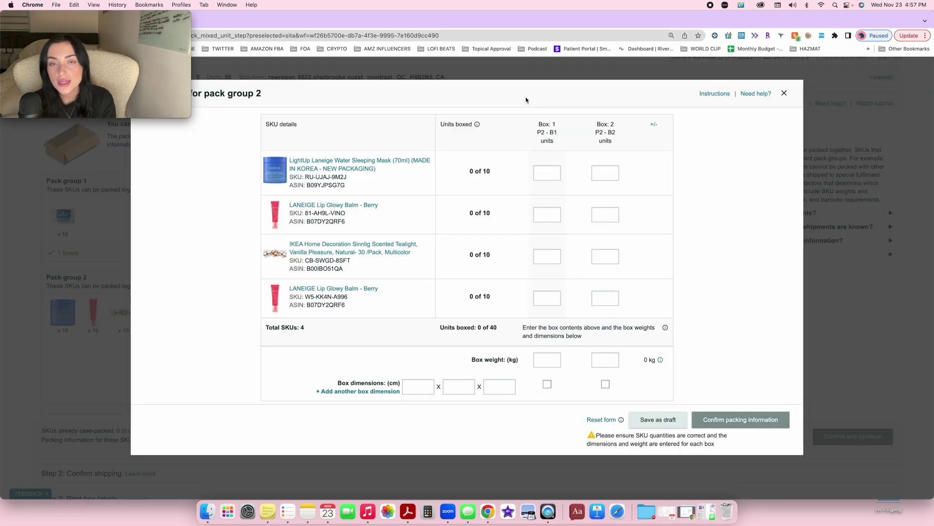
pyautogui.click(539, 124)
pyautogui.tripleClick(538, 124)
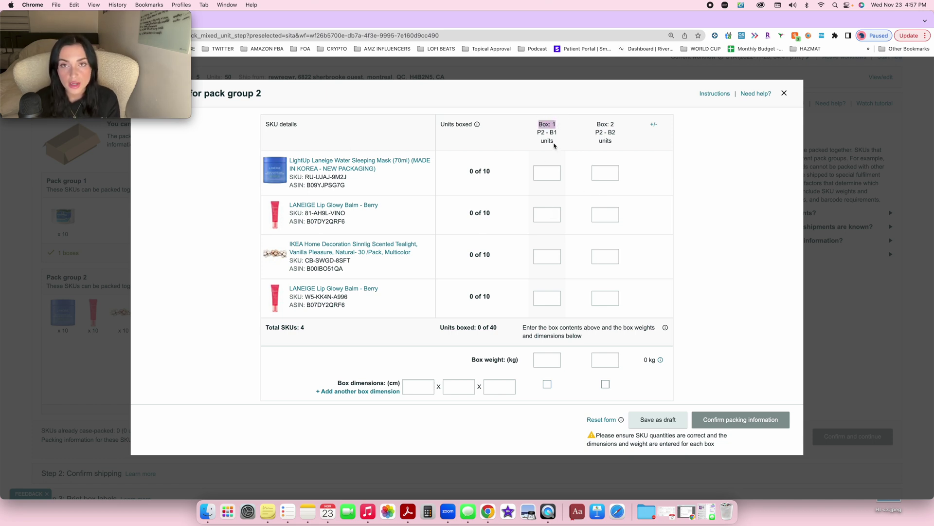
pyautogui.click(541, 162)
pyautogui.tripleClick(606, 125)
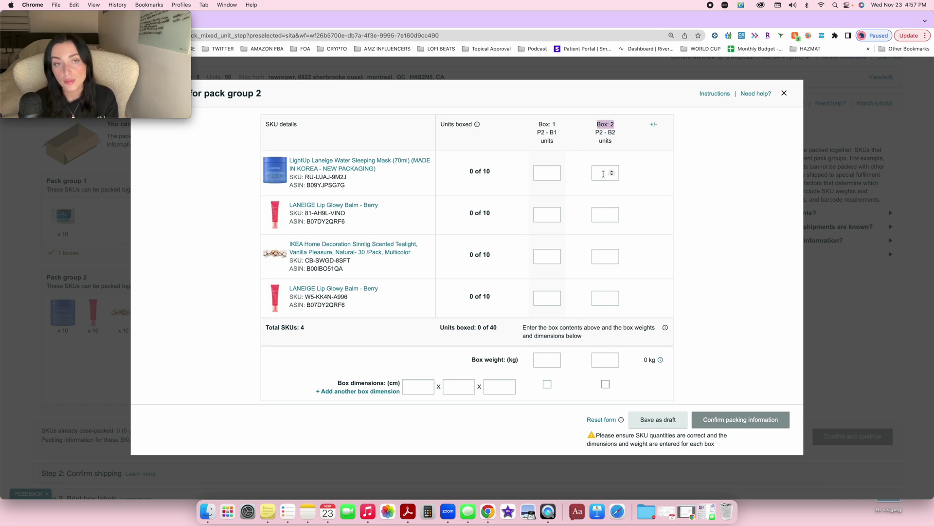
pyautogui.click(540, 173)
pyautogui.write('5')
pyautogui.click(606, 173)
pyautogui.write('5')
pyautogui.click(545, 213)
pyautogui.write('5')
pyautogui.click(603, 214)
pyautogui.write('5')
# Put 10 IKEA scented tealights in box 1, and split the last Lip Glowy Balm SKU into 3 units in box 1 and 7 in box 2.
pyautogui.click(544, 256)
pyautogui.write('10')
pyautogui.click(543, 298)
pyautogui.write('3')
pyautogui.click(605, 298)
pyautogui.write('7')
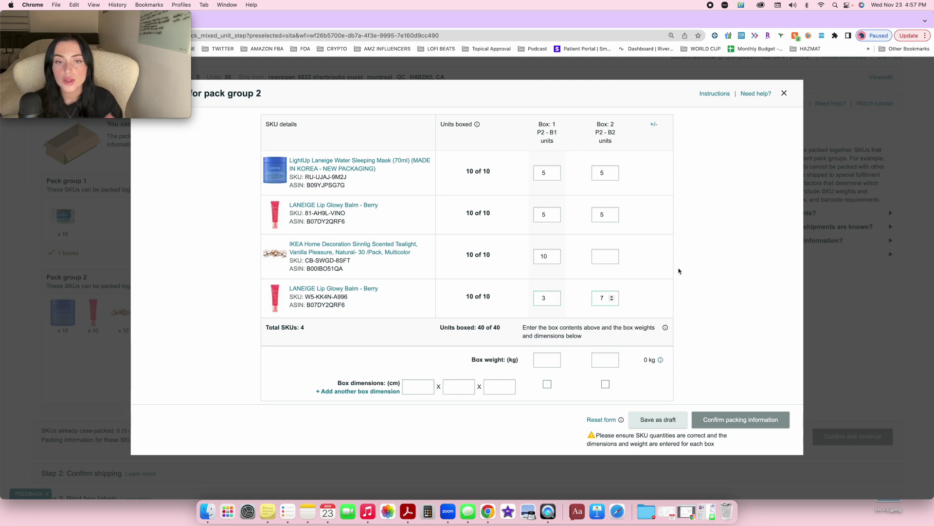
# Check the units boxed for each SKU and in total for pack group 2.
pyautogui.moveTo(492, 174); pyautogui.dragTo(461, 174)
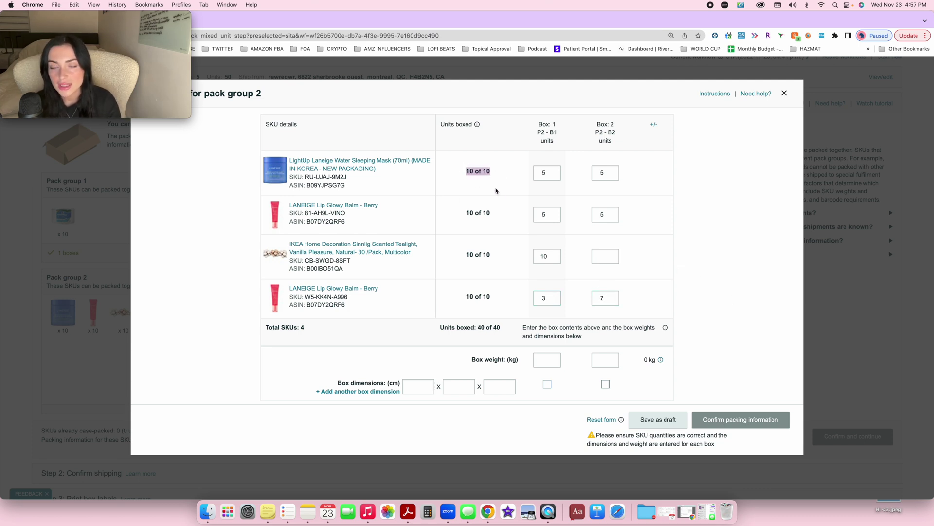
pyautogui.moveTo(495, 212); pyautogui.dragTo(434, 210)
pyautogui.moveTo(497, 255); pyautogui.dragTo(463, 252)
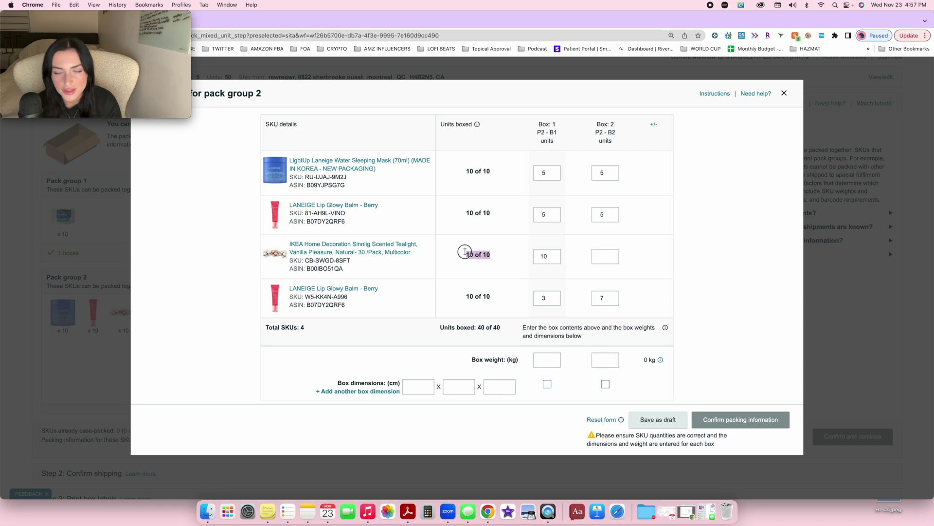
pyautogui.click(516, 253)
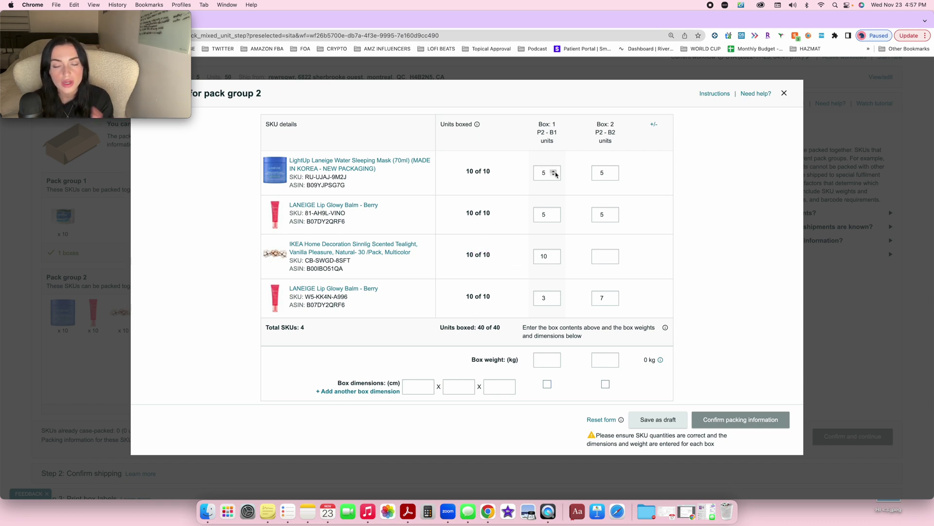
pyautogui.moveTo(501, 328); pyautogui.dragTo(478, 329)
pyautogui.click(493, 328)
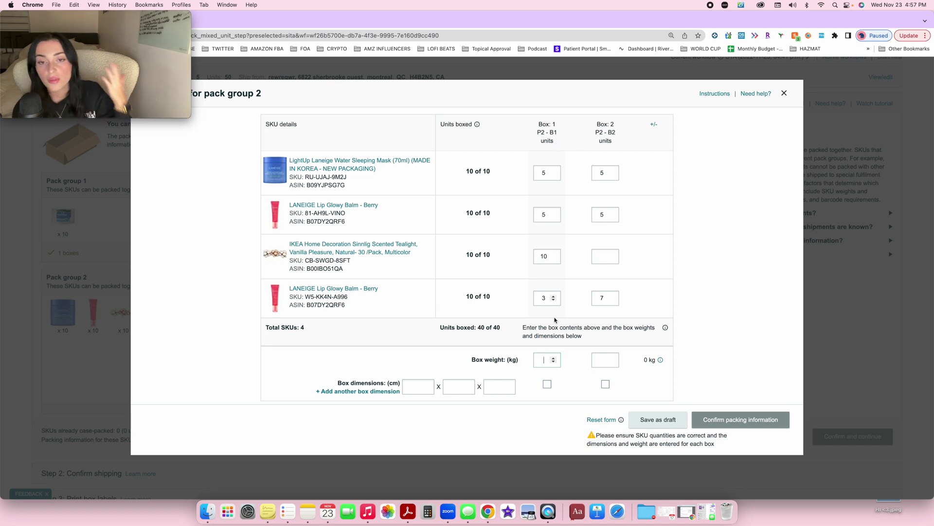
# Set the weight of box 1 to 20 kg and box 2 to 10 kg.
pyautogui.write('20')
pyautogui.click(600, 359)
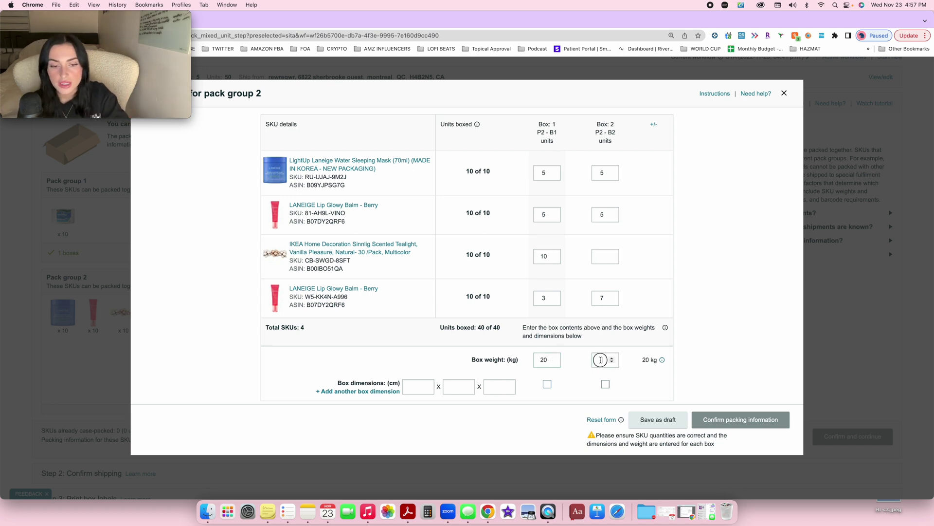
pyautogui.write('10')
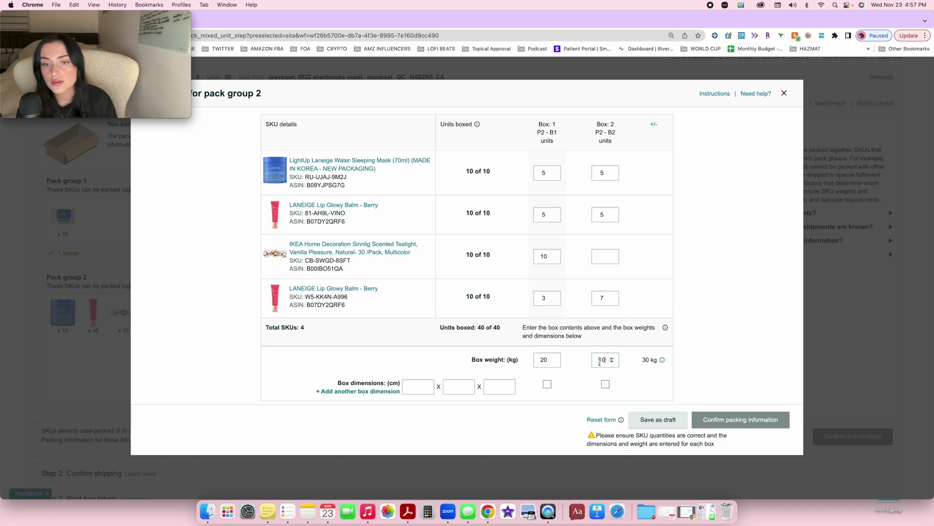
# Enter box dimensions of 14 x 13 x 12 cm and assign them to boxes 1 and 2.
pyautogui.click(412, 386)
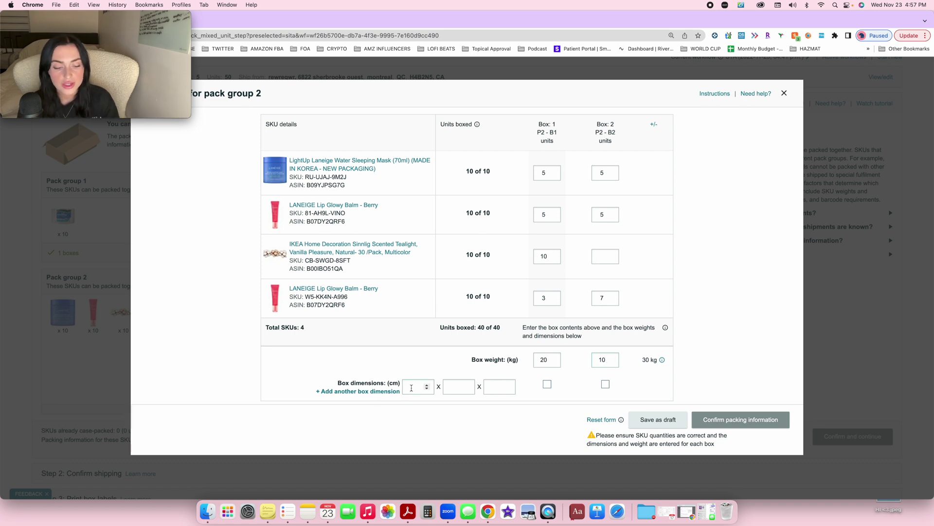
pyautogui.write('14')
pyautogui.press('Tab')
pyautogui.write('13')
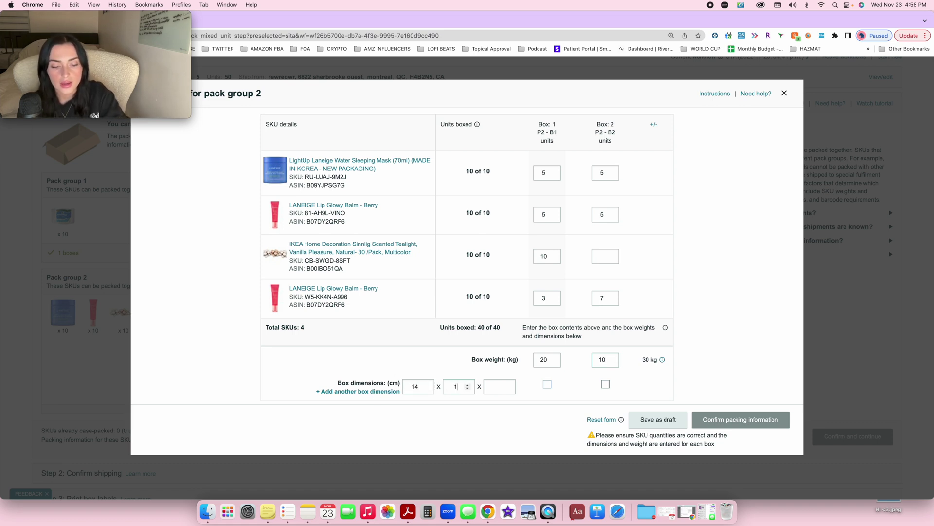
pyautogui.click(497, 386)
pyautogui.write('12')
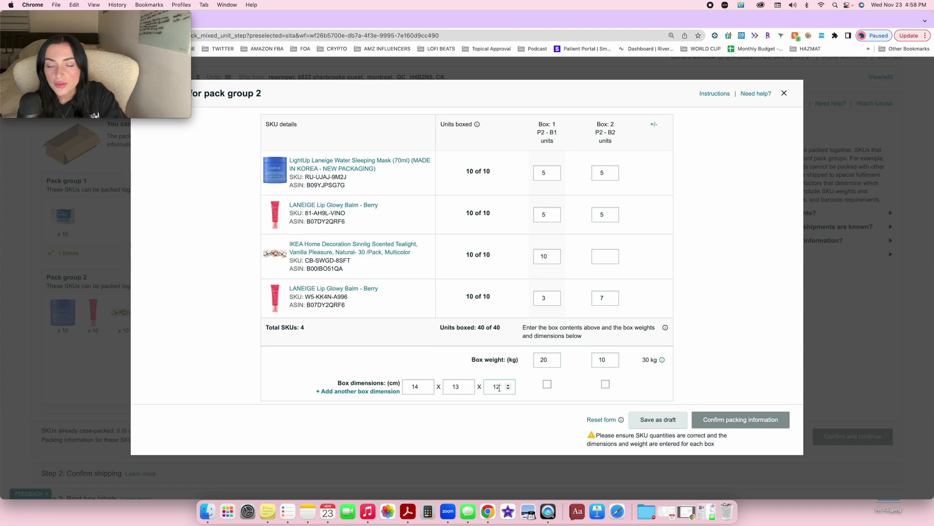
pyautogui.click(547, 385)
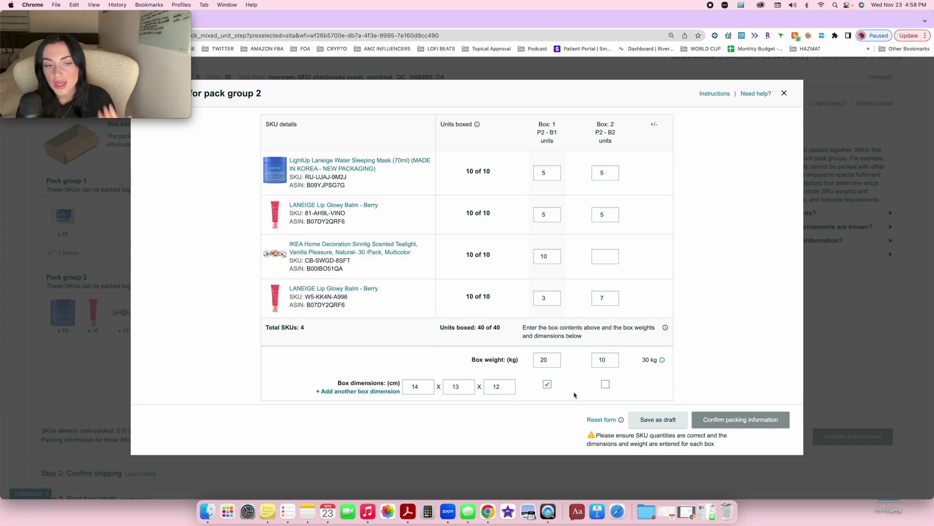
pyautogui.click(605, 384)
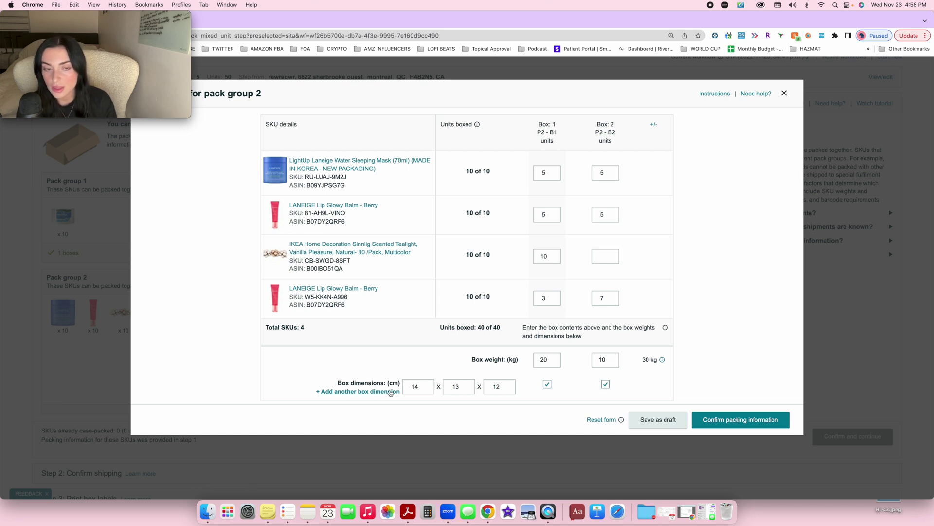
# Add a second box dimension of 12 x 12 x 12 cm for box 2, and confirm pack group 2's packing information.
pyautogui.click(344, 393)
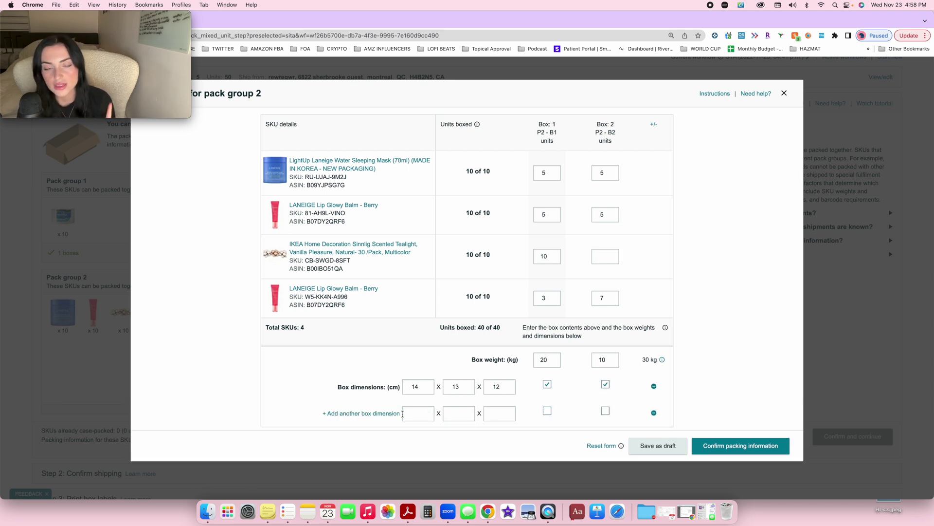
pyautogui.click(427, 413)
pyautogui.write('12')
pyautogui.click(455, 412)
pyautogui.write('12')
pyautogui.click(503, 413)
pyautogui.write('12')
pyautogui.click(605, 410)
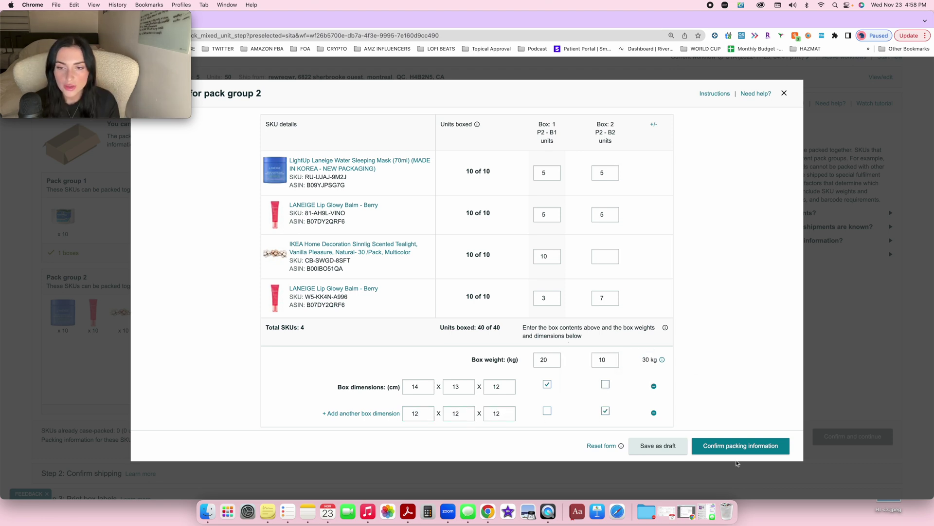
pyautogui.click(734, 446)
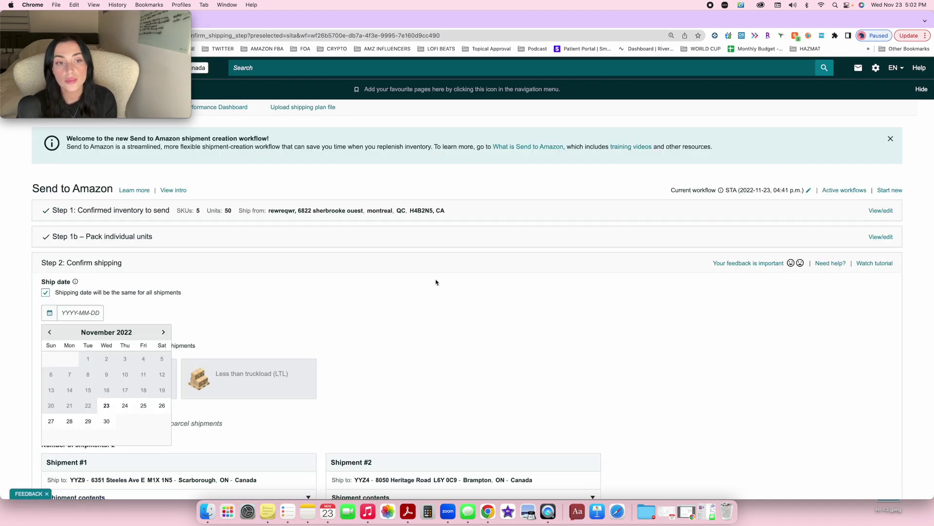
# Set the ship date for all shipments to 2022-11-24.
pyautogui.scroll(-2, 265, 277)
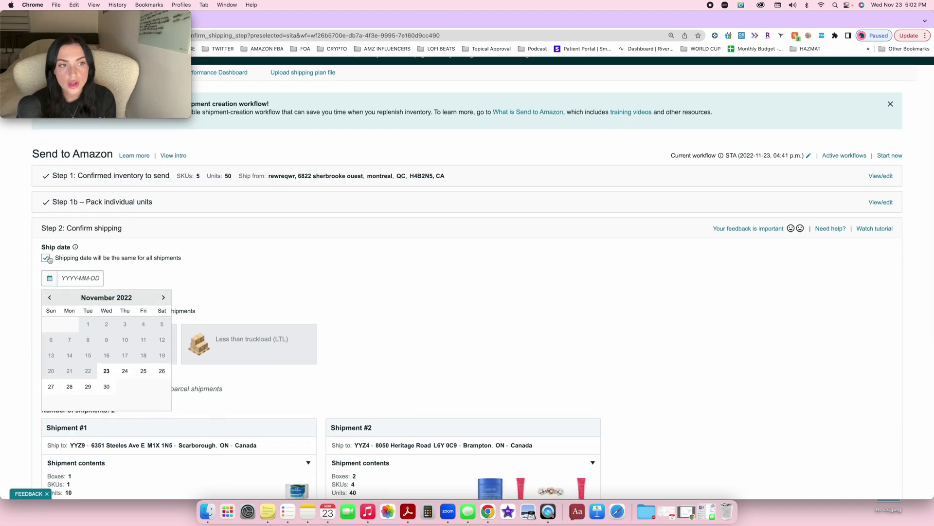
pyautogui.click(93, 277)
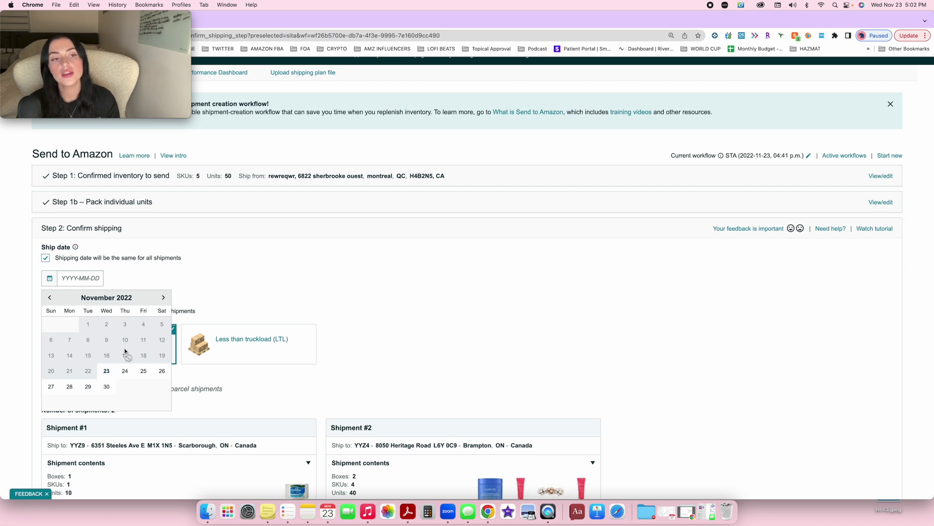
pyautogui.click(128, 375)
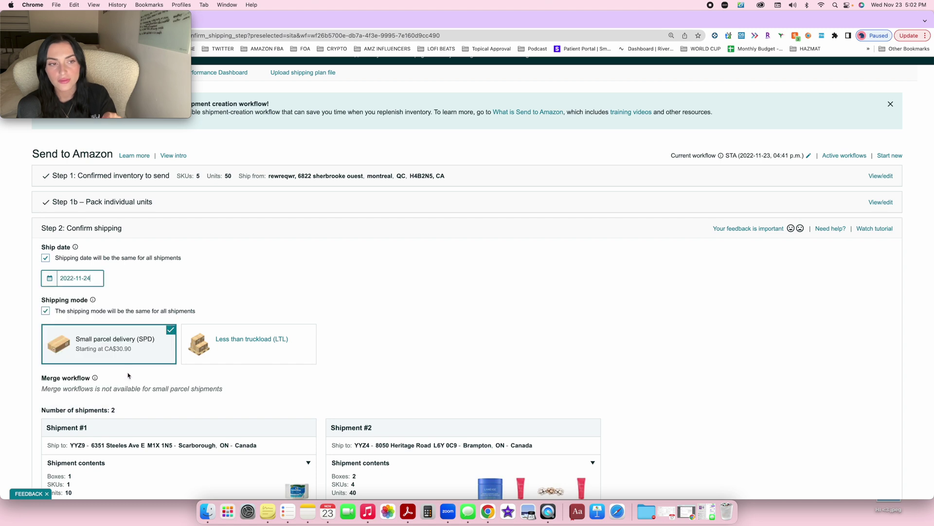
# Review the shipping mode, the two shipments' destinations and estimated charges, and the available non-Amazon-partnered carriers.
pyautogui.scroll(-2, 97, 341)
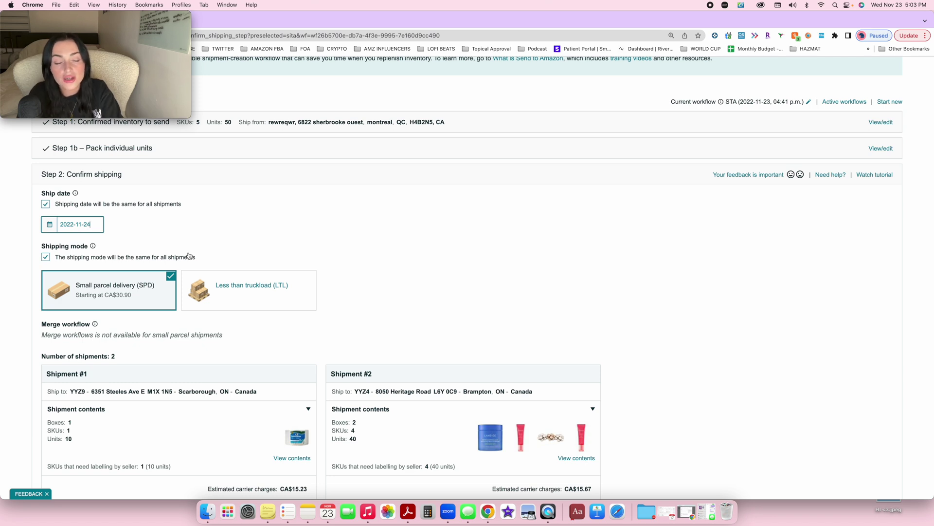
pyautogui.scroll(-1, 104, 254)
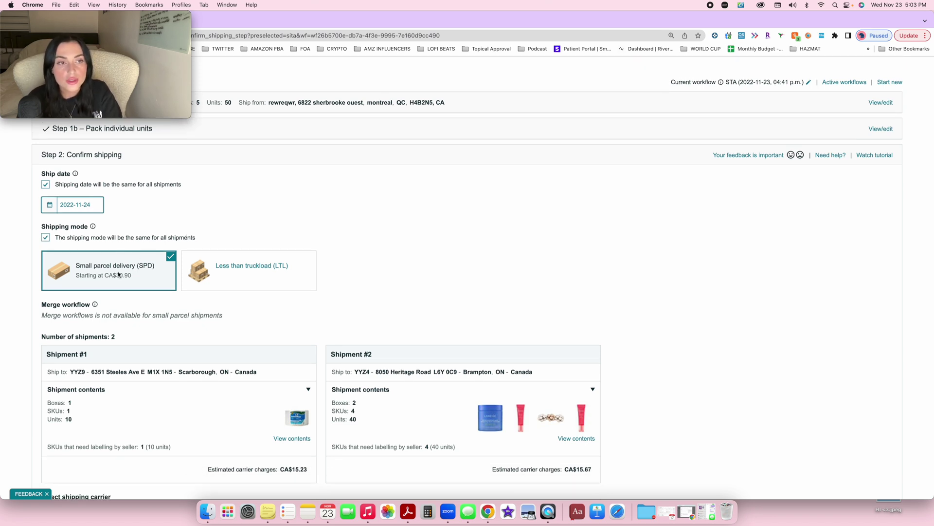
pyautogui.scroll(-1, 119, 273)
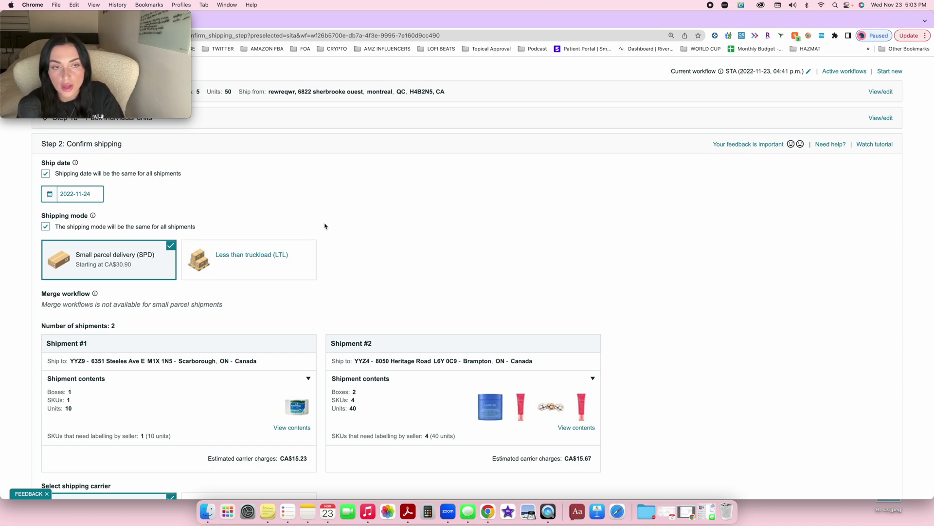
pyautogui.scroll(-5, 325, 225)
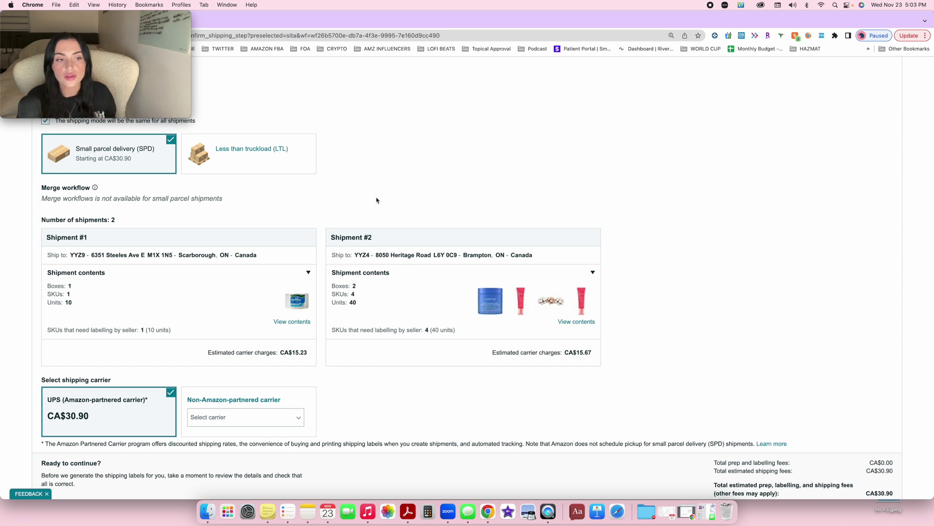
pyautogui.scroll(-2, 376, 200)
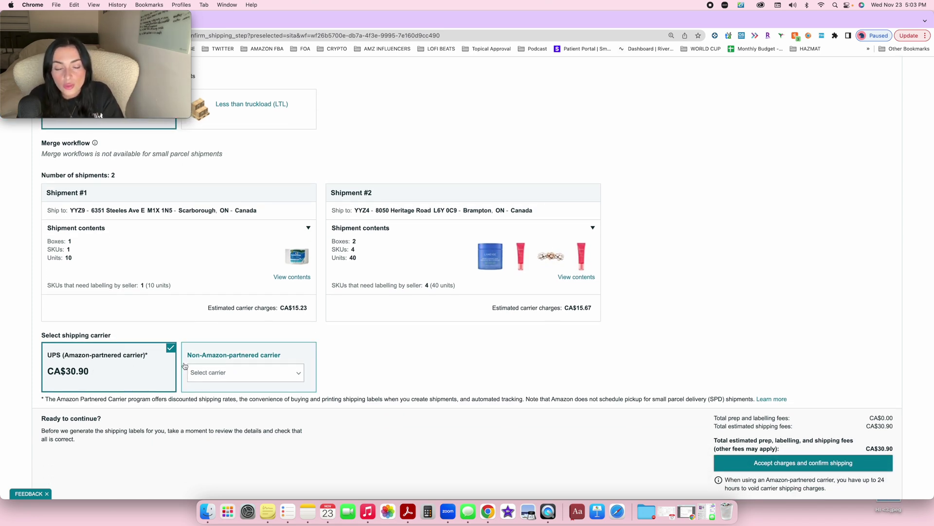
pyautogui.click(247, 377)
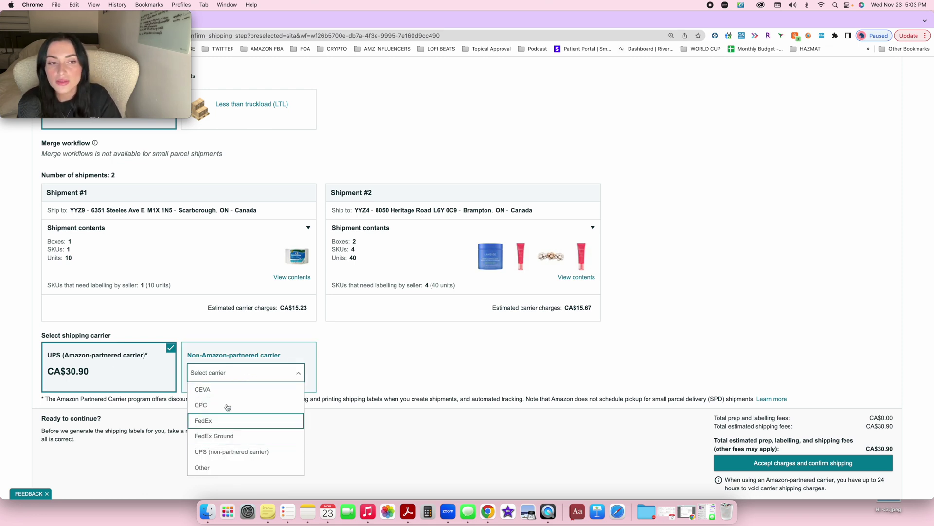
pyautogui.click(377, 375)
pyautogui.scroll(-3, 790, 335)
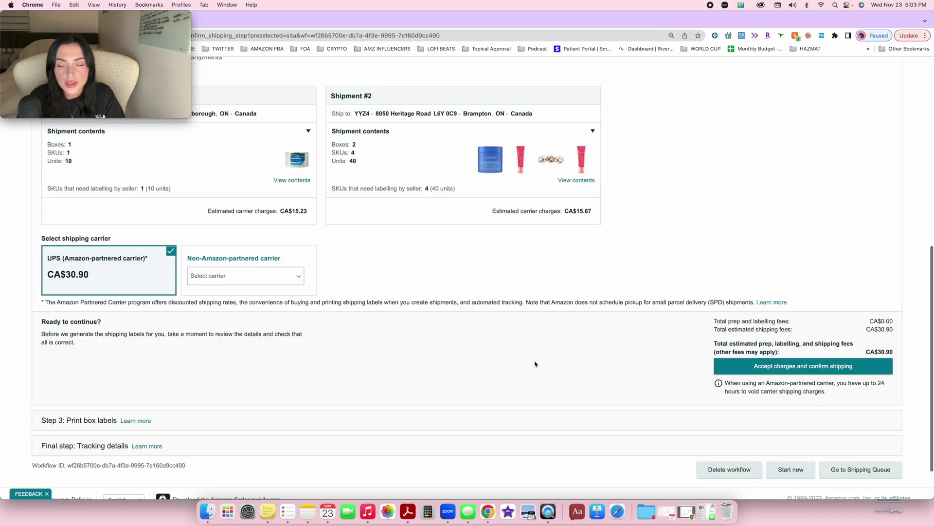
# Accept the charges and confirm shipping for both shipments with the Amazon-partnered UPS carrier.
pyautogui.click(803, 365)
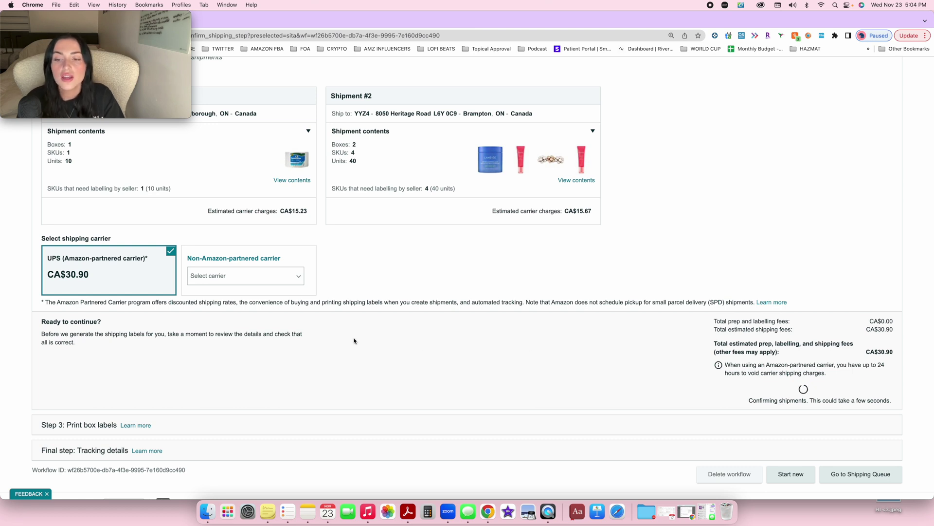
pyautogui.moveTo(731, 400); pyautogui.dragTo(872, 409)
pyautogui.click(619, 391)
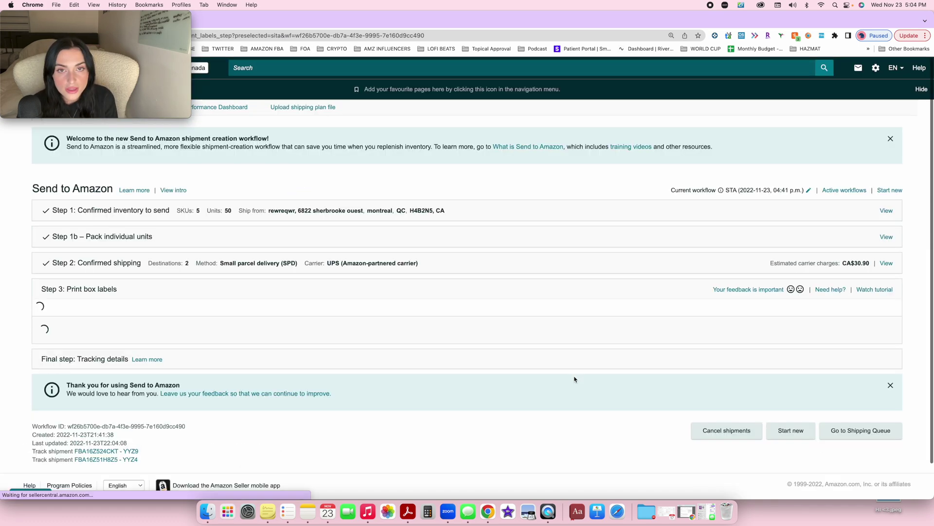
# Generate shipment #1's box and shipping labels for 102 x 152 mm thermal printing, and look through the label PDF before closing it.
pyautogui.scroll(-5, 574, 379)
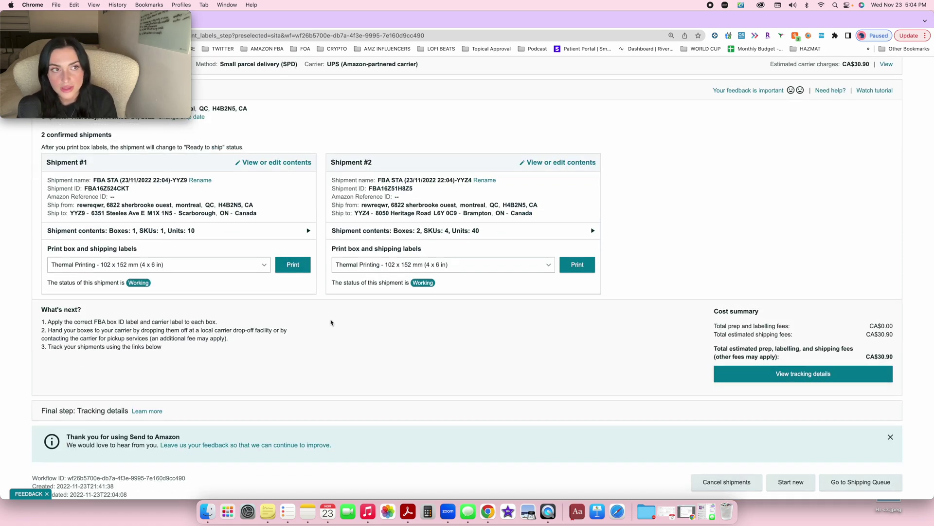
pyautogui.click(293, 265)
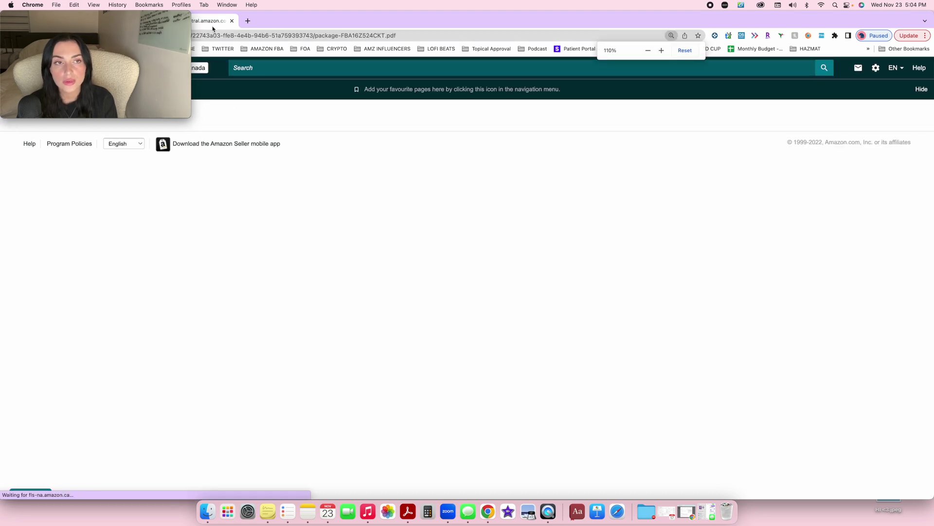
pyautogui.scroll(-3, 436, 202)
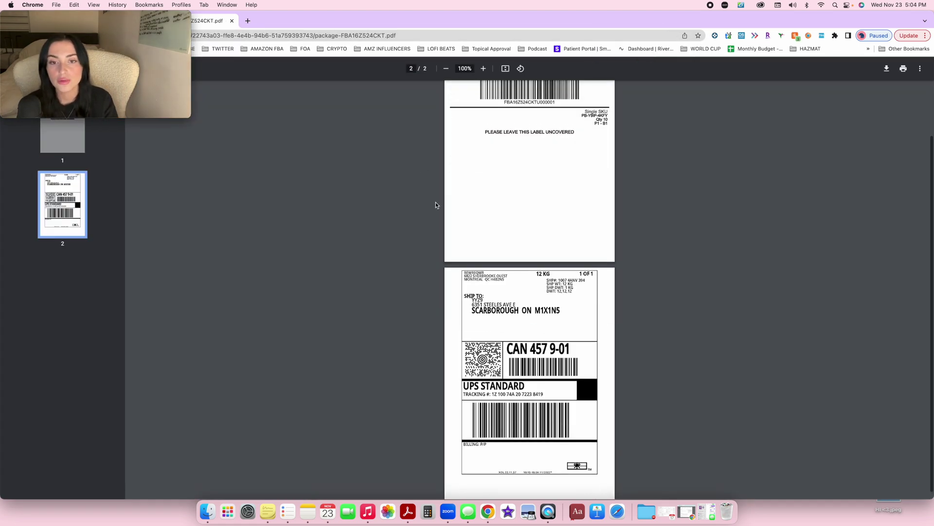
pyautogui.scroll(3, 436, 202)
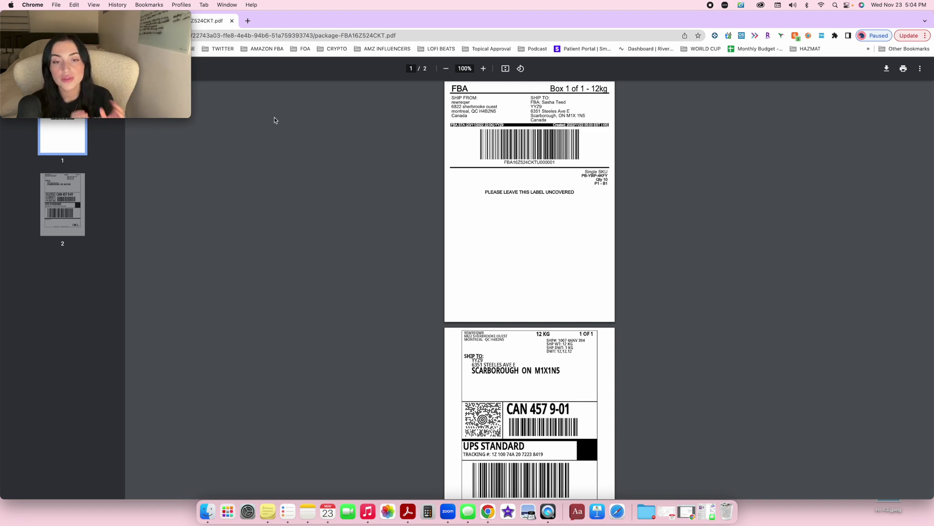
pyautogui.press('super+w')
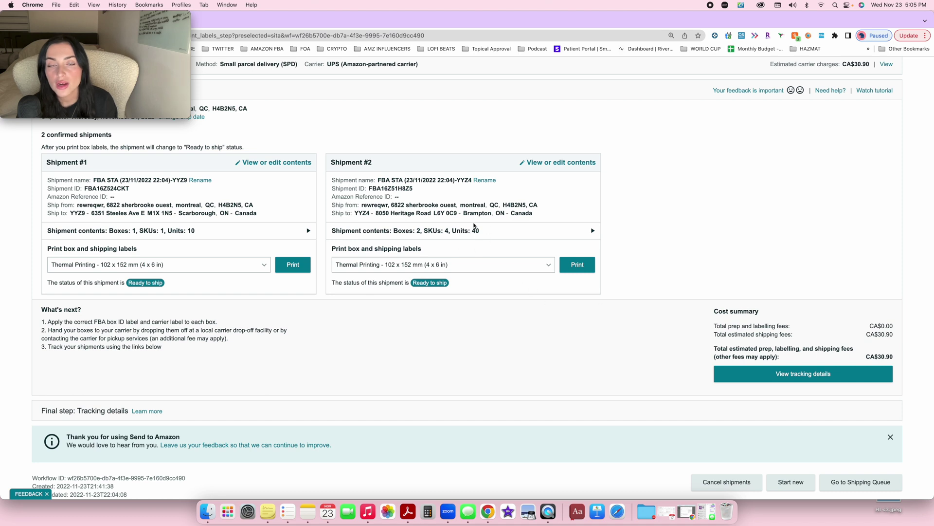
# Generate shipment #2's box and shipping labels for 102 x 152 mm thermal printing, review the label PDF, and close it.
pyautogui.click(579, 265)
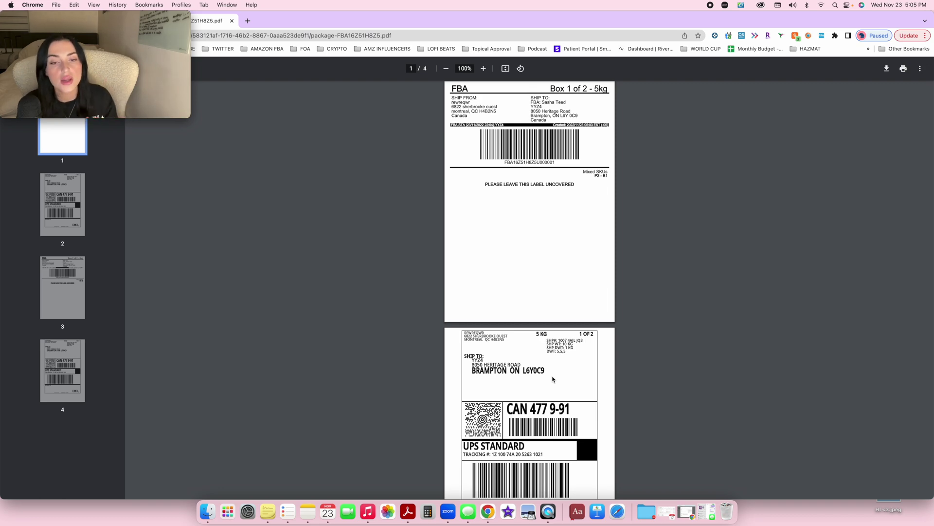
pyautogui.press('super+w')
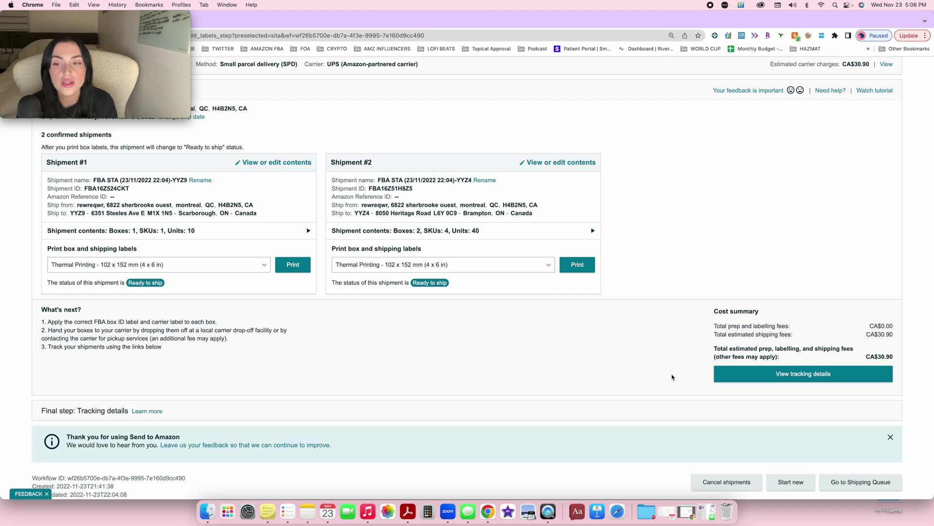
# Request cancellation of all shipments in this workflow and confirm that the generated FBA box ID and shipping labels will be destroyed.
pyautogui.scroll(-2, 617, 369)
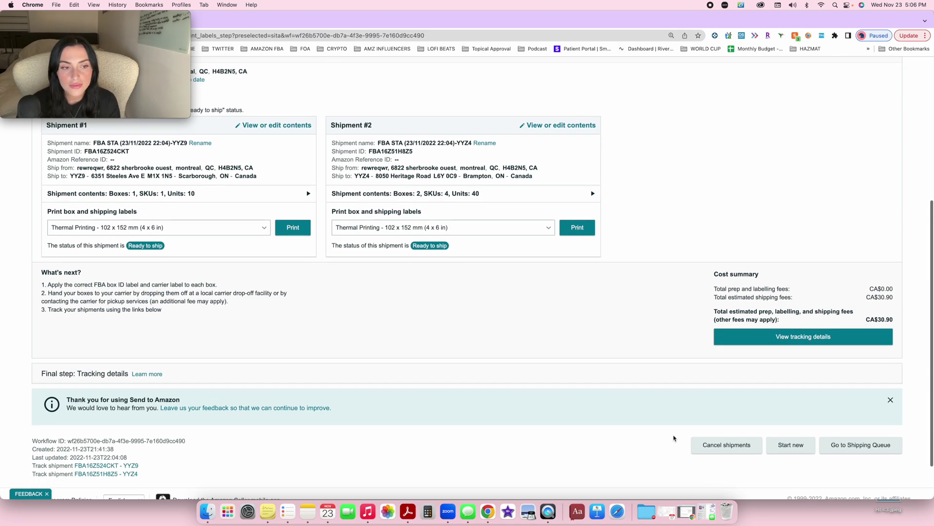
pyautogui.click(724, 447)
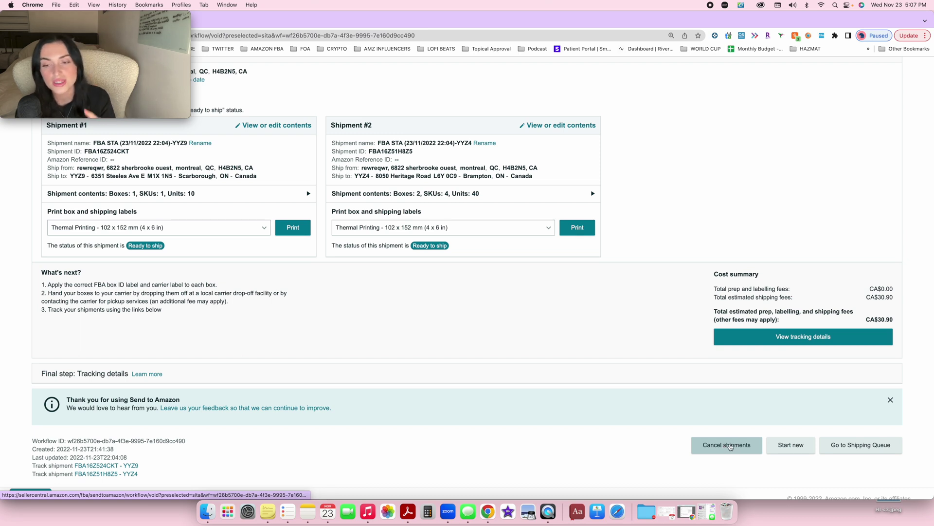
pyautogui.tripleClick(221, 145)
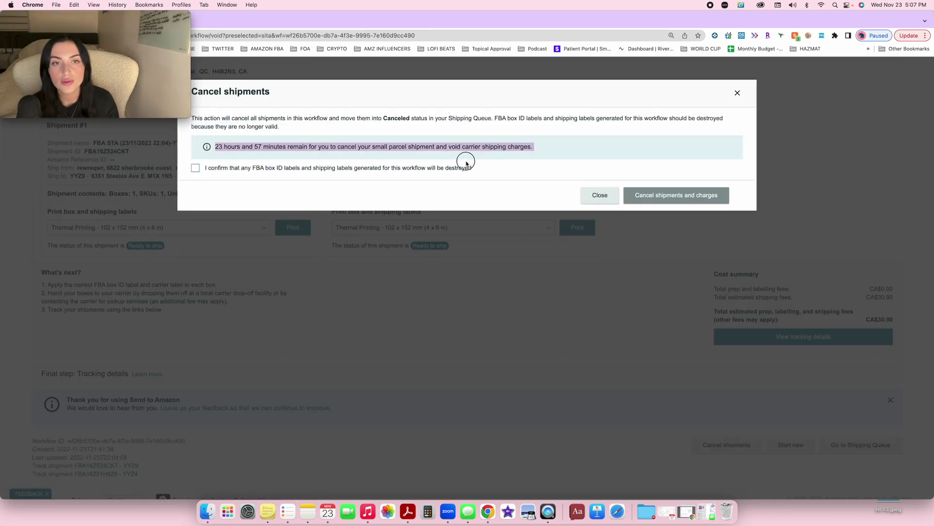
pyautogui.click(196, 168)
pyautogui.moveTo(249, 168); pyautogui.dragTo(340, 169)
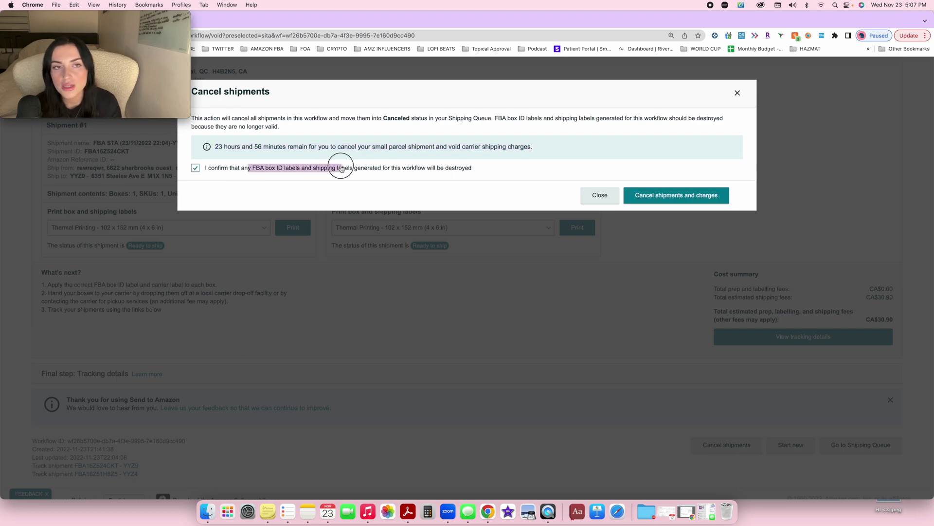
pyautogui.click(372, 173)
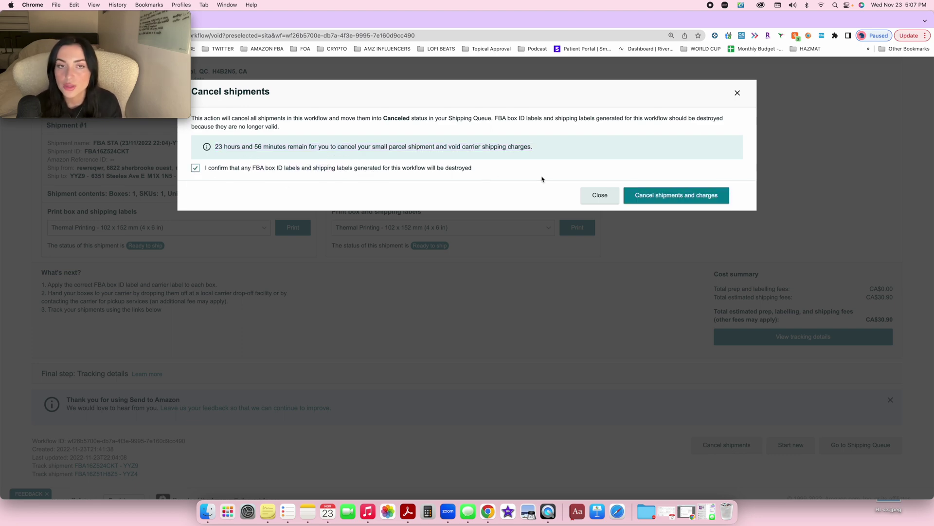